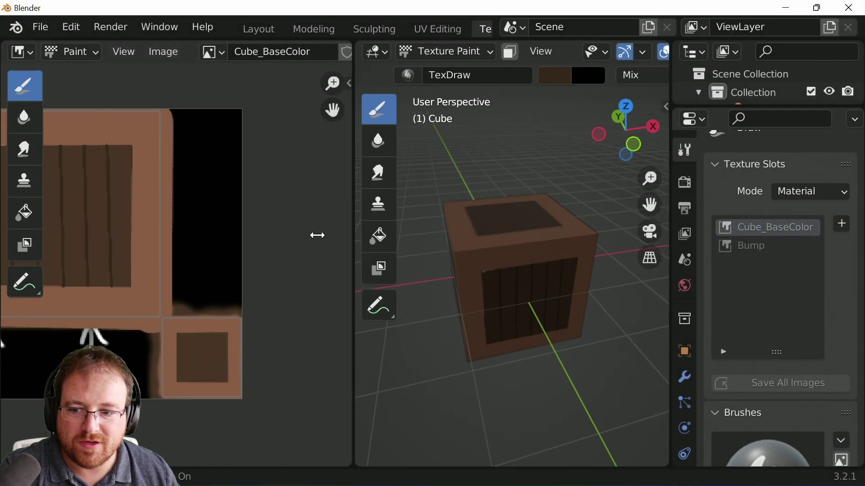
Widen the 3D view and compare the blank Bump texture with the Cube_BaseColor wood texture.
scroll(566, 340, "up", 5)
middle_click_drag(620, 388, 622, 357)
scroll(640, 328, "down", 4)
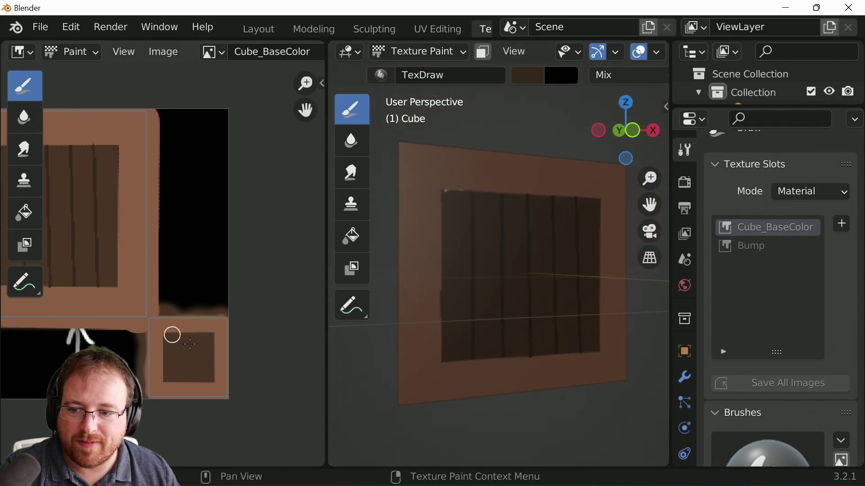
left_click(771, 244)
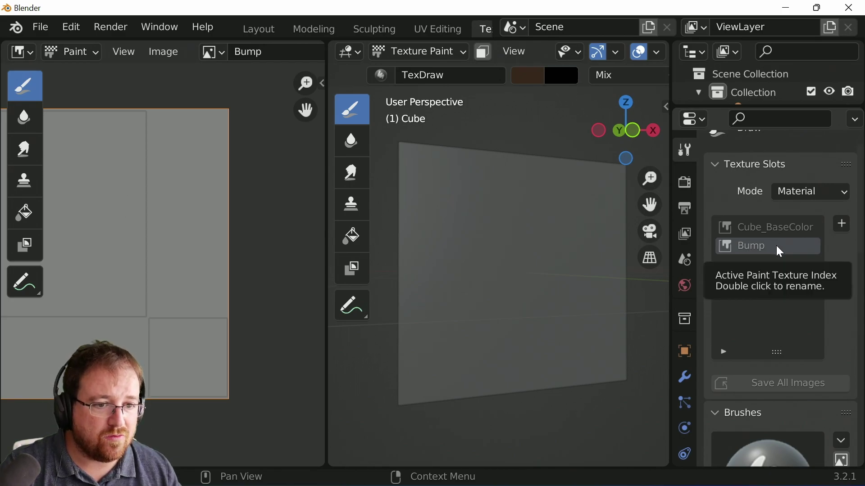
left_click(779, 227)
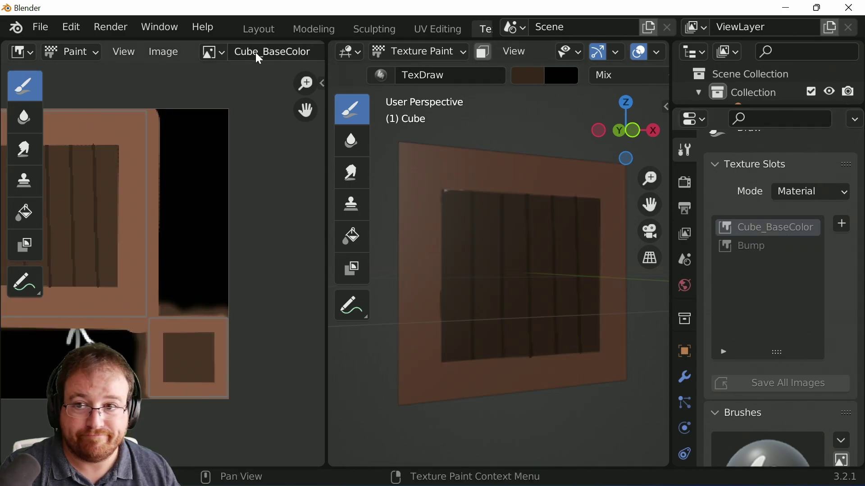
scroll(173, 176, "down", 3)
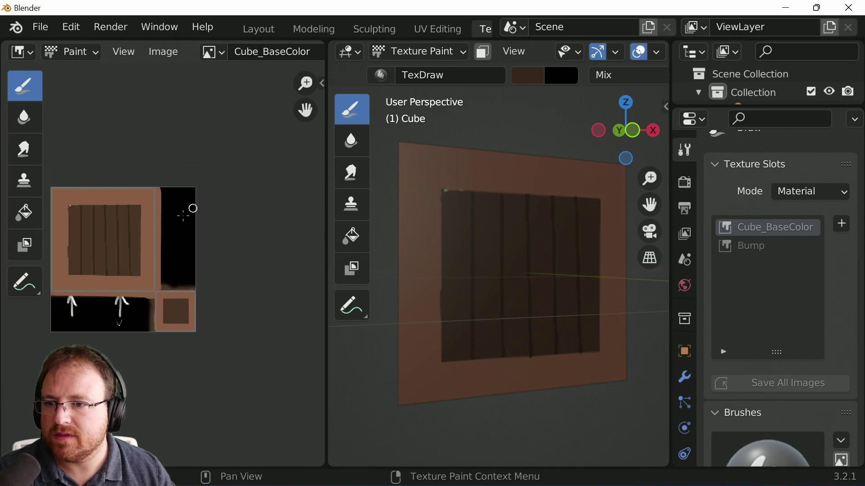
scroll(193, 208, "up", 3)
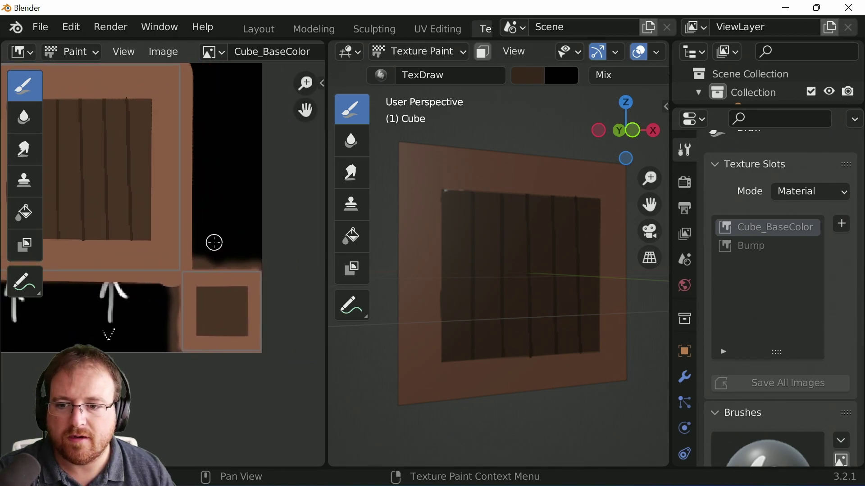
scroll(225, 257, "down", 1)
scroll(164, 263, "up", 3)
middle_click_drag(102, 226, 259, 295)
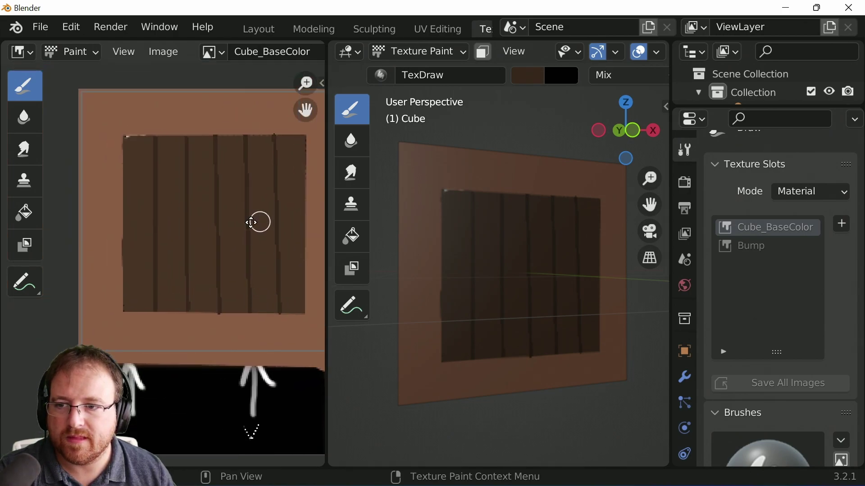
left_click(788, 247)
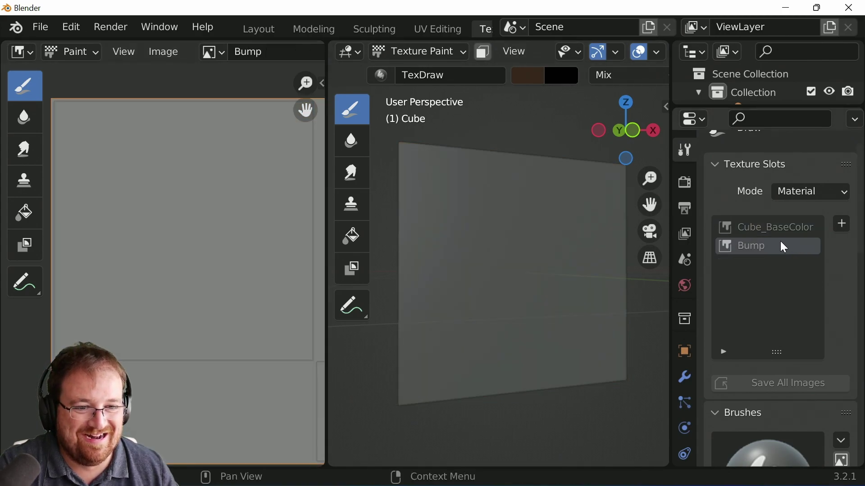
left_click(790, 227)
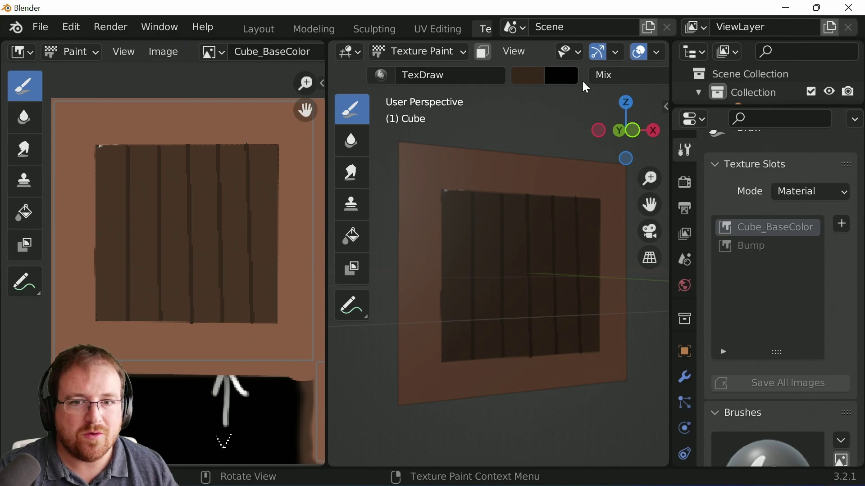
scroll(599, 53, "down", 5)
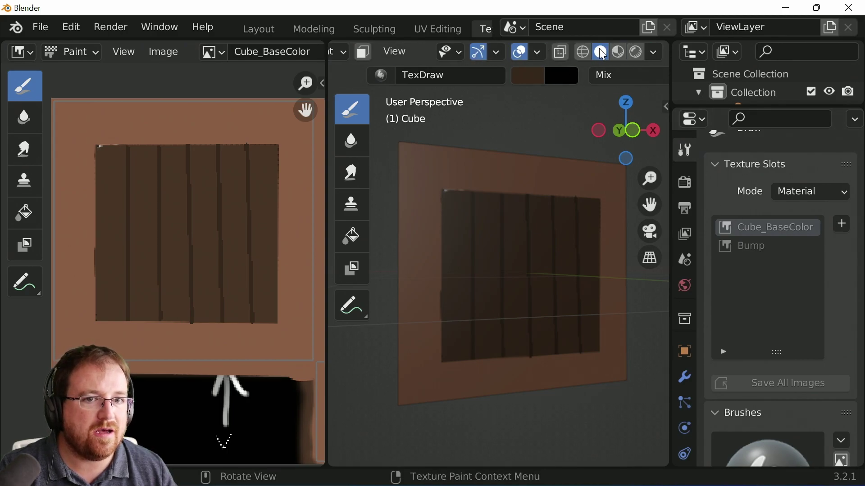
Show the cube in Material Preview with Bump as the active paint slot, viewed from the front.
left_click(618, 52)
left_click(771, 247)
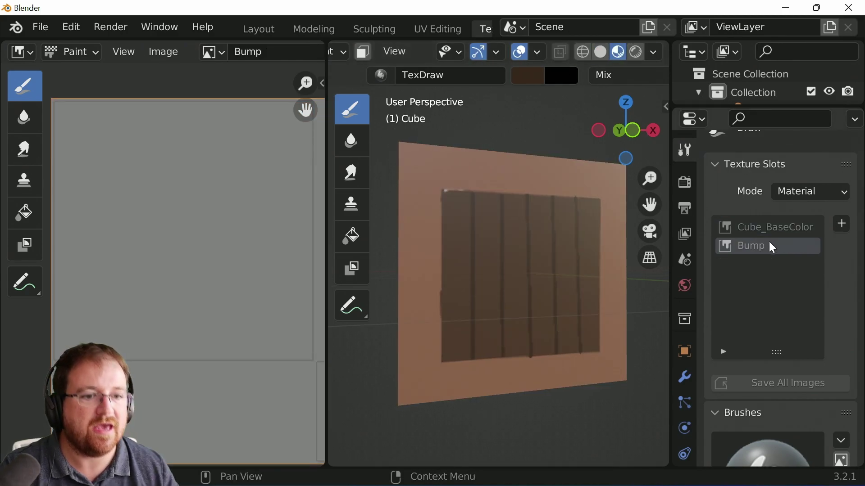
left_click(601, 51)
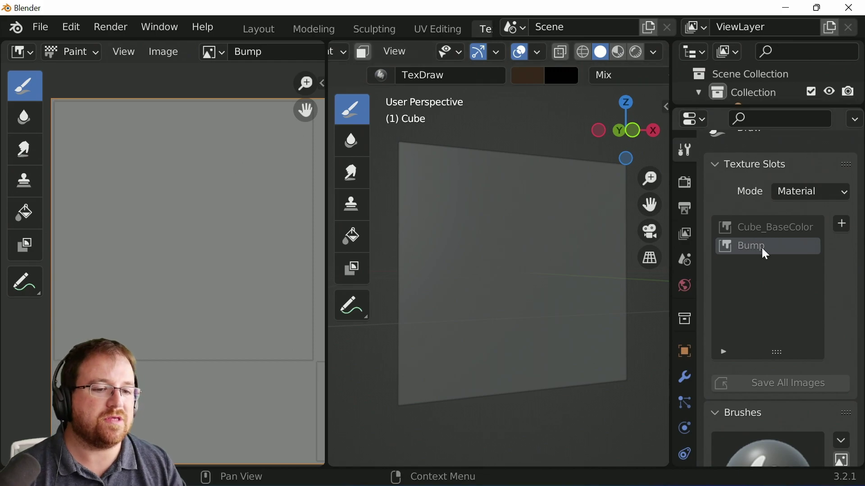
left_click(617, 52)
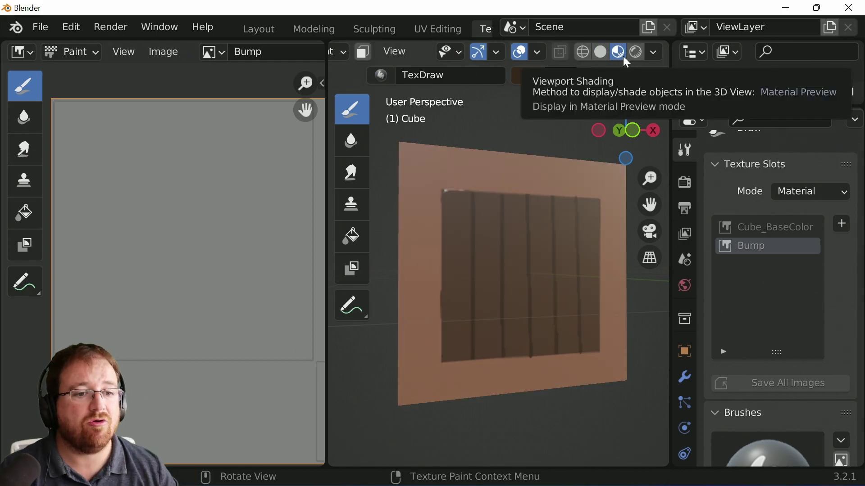
left_click(797, 226)
left_click(764, 248)
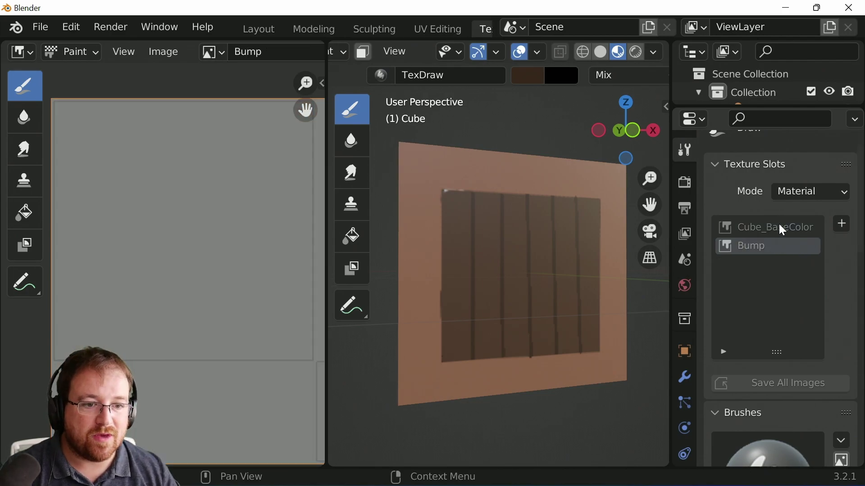
left_click(779, 225)
left_click(775, 245)
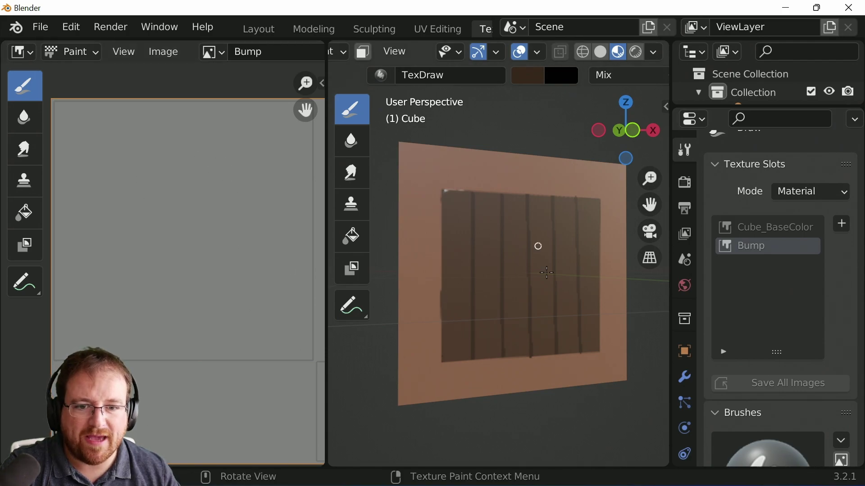
key("KP_1")
Change the brush colour from brown to a darkish neutral grey in the Color Picker.
scroll(609, 323, "up", 3)
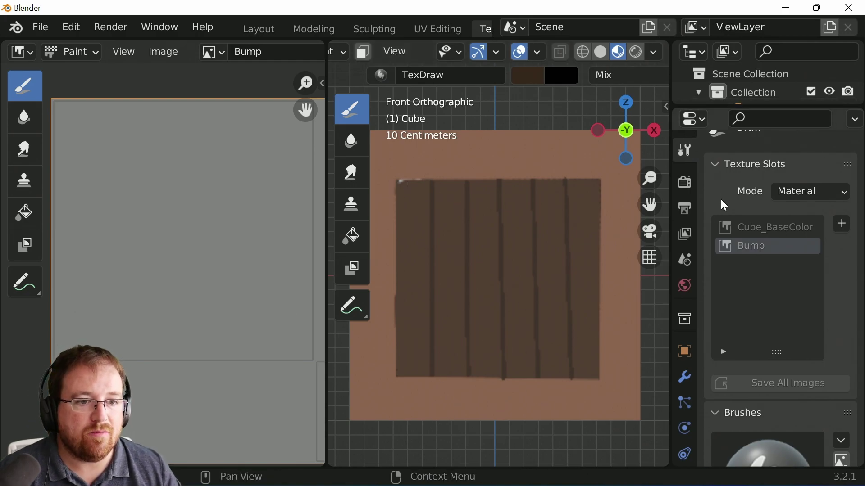
scroll(755, 267, "down", 8)
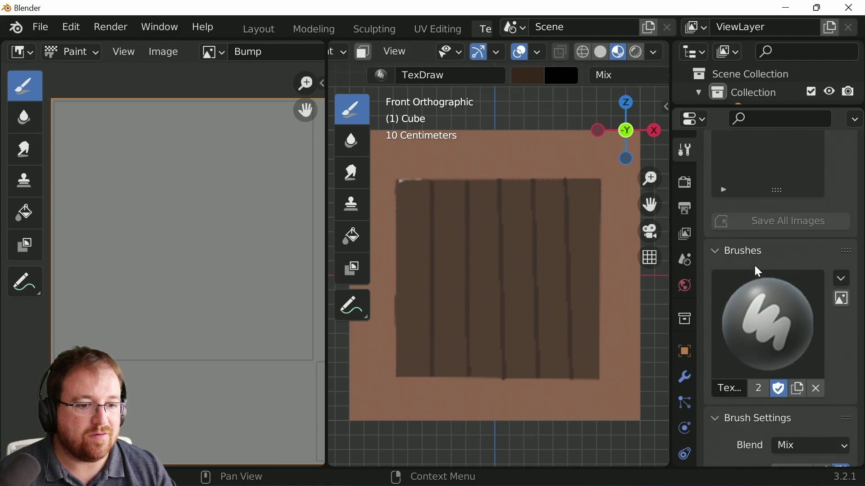
scroll(752, 269, "down", 4)
scroll(796, 335, "up", 6)
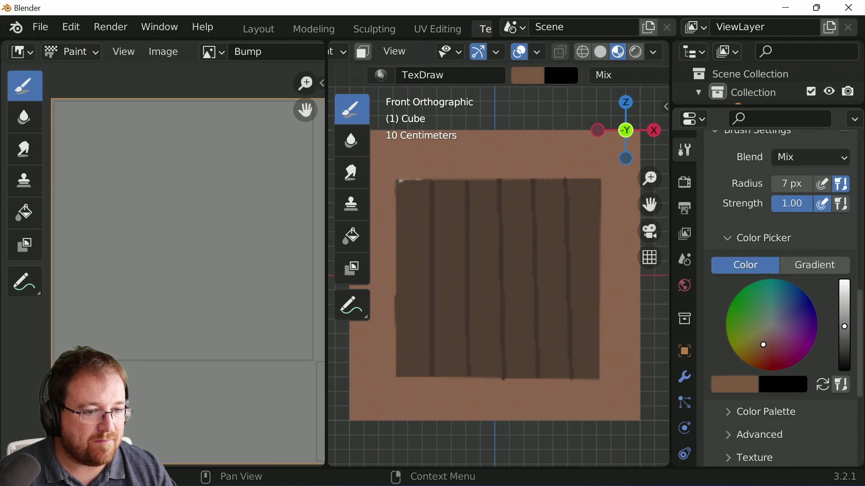
left_click_drag(796, 334, 771, 328)
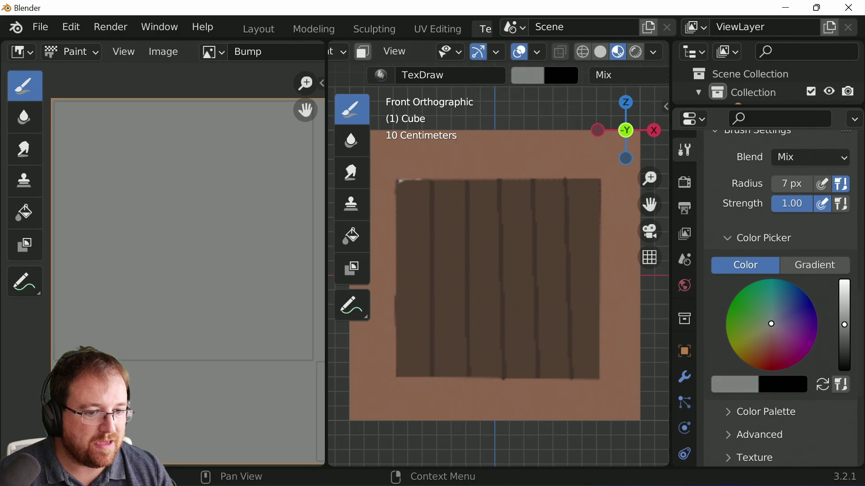
left_click_drag(846, 330, 845, 337)
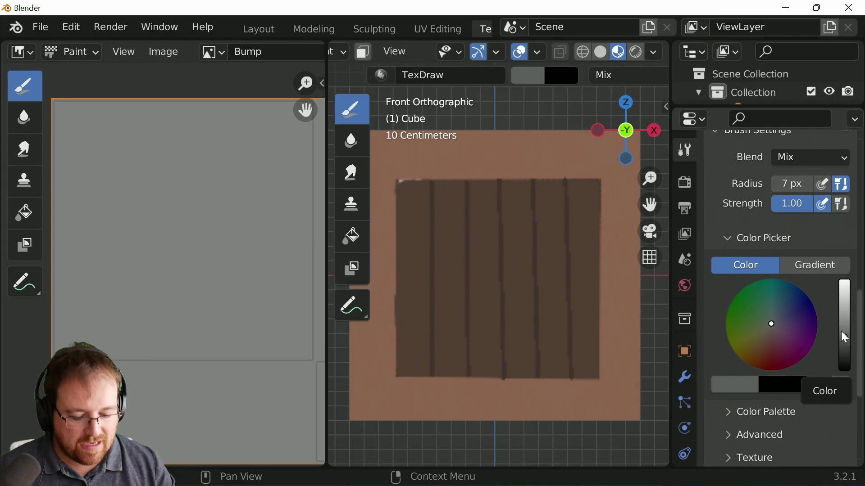
Paint five straight grooves down the plank seams and one along the bottom, then orbit to check.
left_click_drag(433, 181, 428, 381)
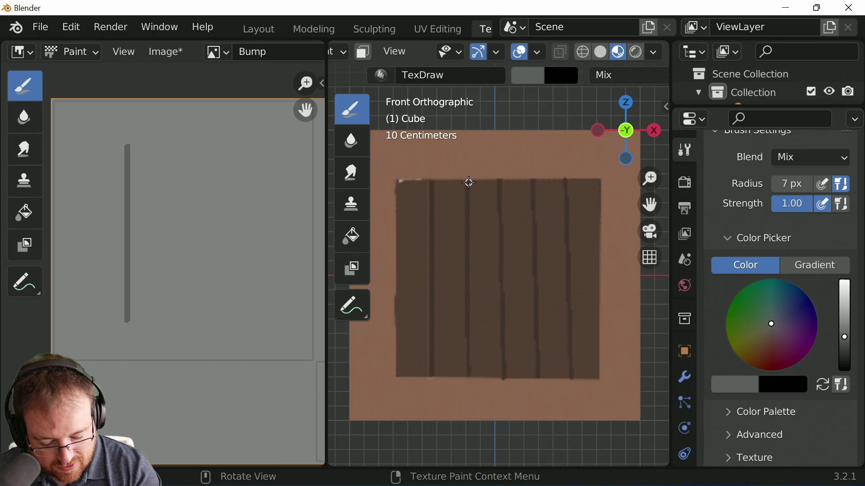
left_click_drag(470, 182, 468, 380)
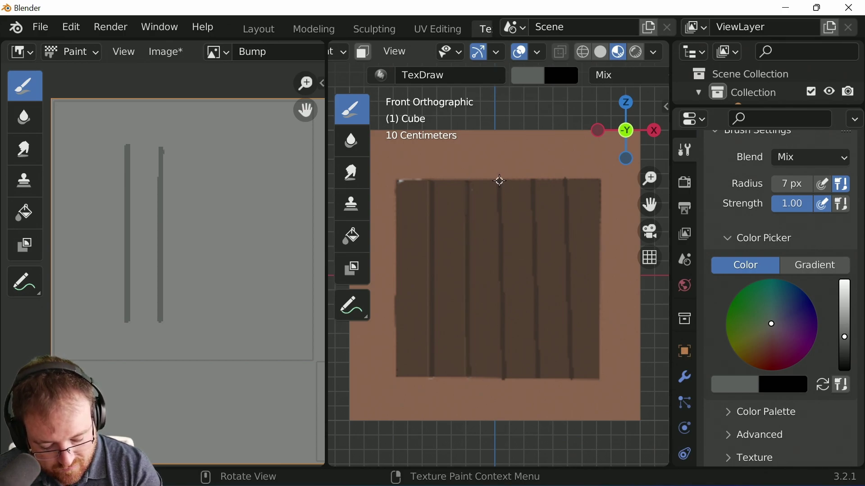
left_click_drag(500, 181, 503, 381)
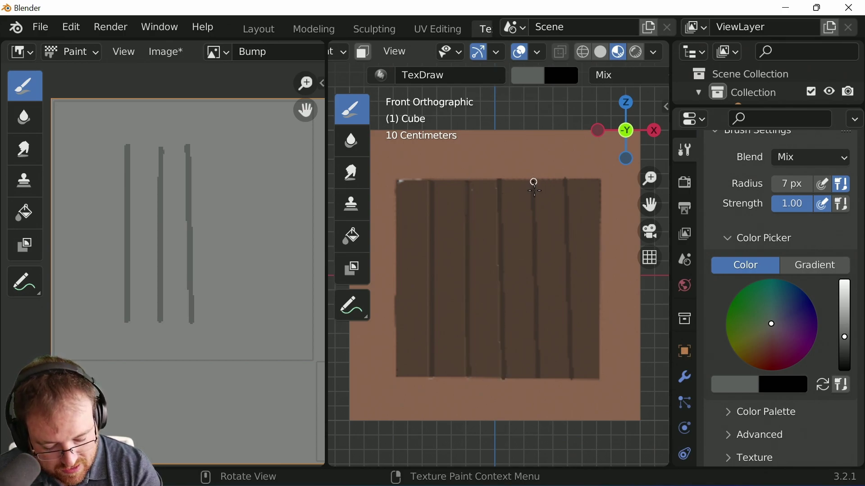
left_click_drag(535, 183, 536, 380)
left_click_drag(567, 180, 570, 373)
mouse_move(400, 377)
left_mouse_down()
mouse_move(598, 376)
mouse_move(600, 178)
mouse_move(397, 182)
mouse_move(396, 373)
left_mouse_up()
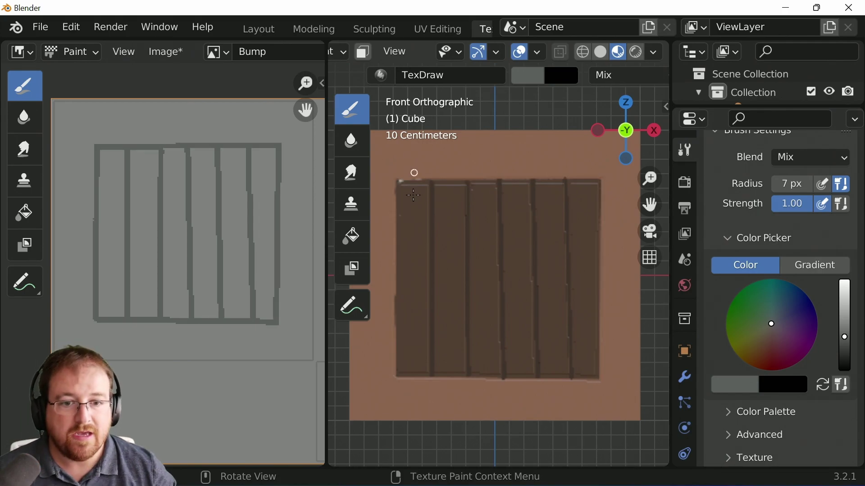
middle_click_drag(413, 195, 548, 323)
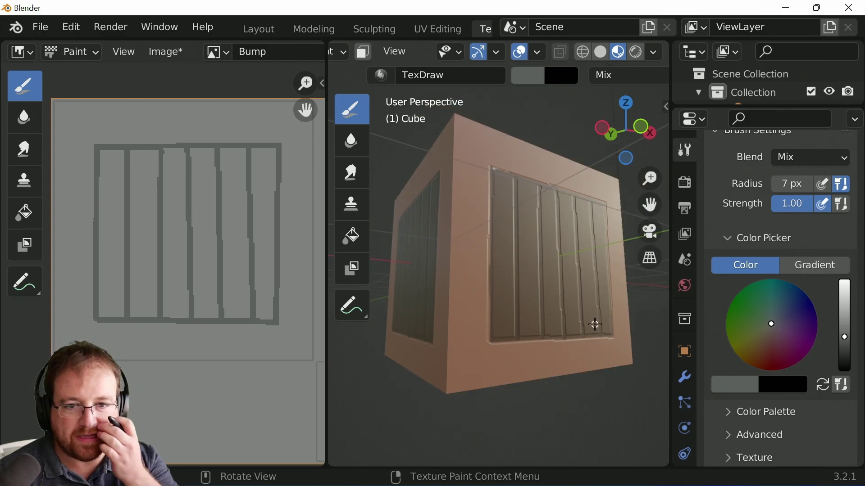
Turn and zoom onto the panelled face, then undo every painted groove stroke with Ctrl+Z.
middle_click_drag(596, 325, 540, 279)
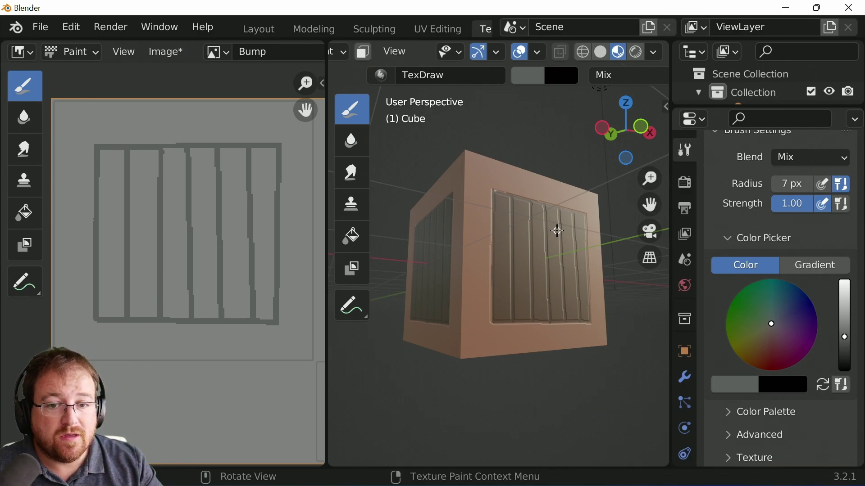
scroll(588, 262, "up", 10)
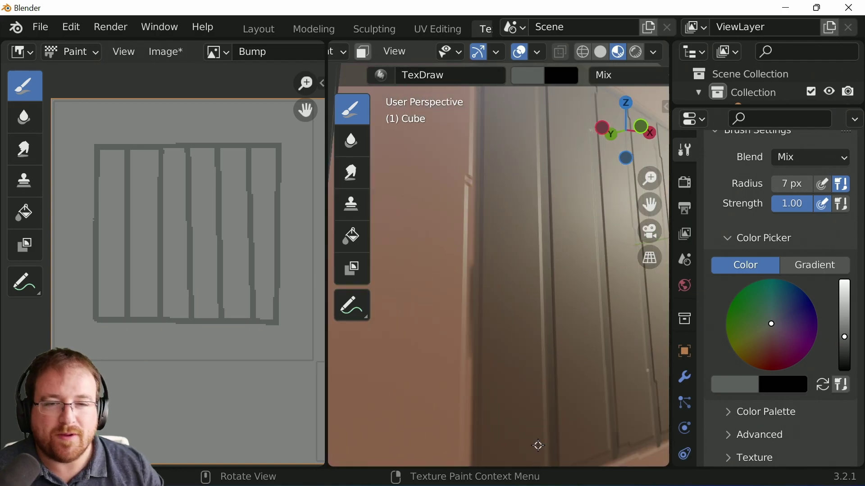
key("ctrl+z")
key("ctrl+z")
key("ctrl+z")
key("ctrl+z")
key("ctrl+z")
key("ctrl+z")
key("ctrl+z")
key("ctrl+z")
key("ctrl+z")
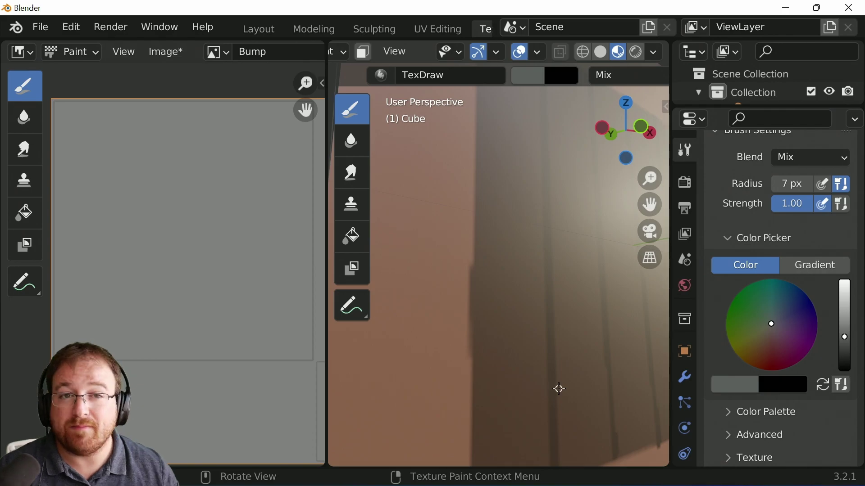
Change the brush falloff curve preset from Constant to Smoother.
scroll(818, 398, "down", 8)
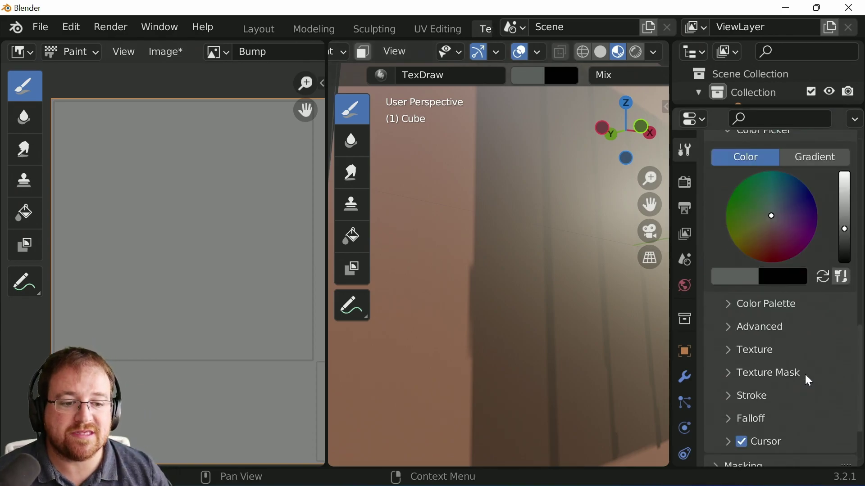
left_click(728, 337)
left_click(766, 362)
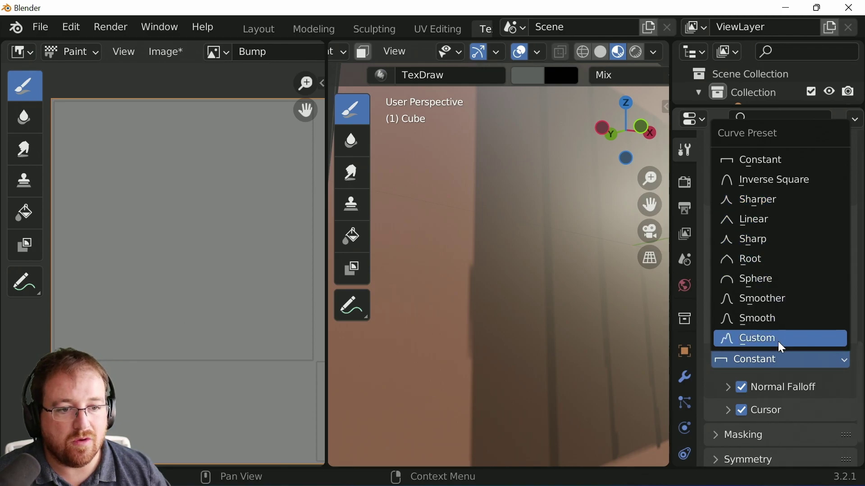
left_click(782, 300)
scroll(537, 329, "down", 8)
middle_click_drag(536, 328, 578, 296)
scroll(592, 299, "up", 8)
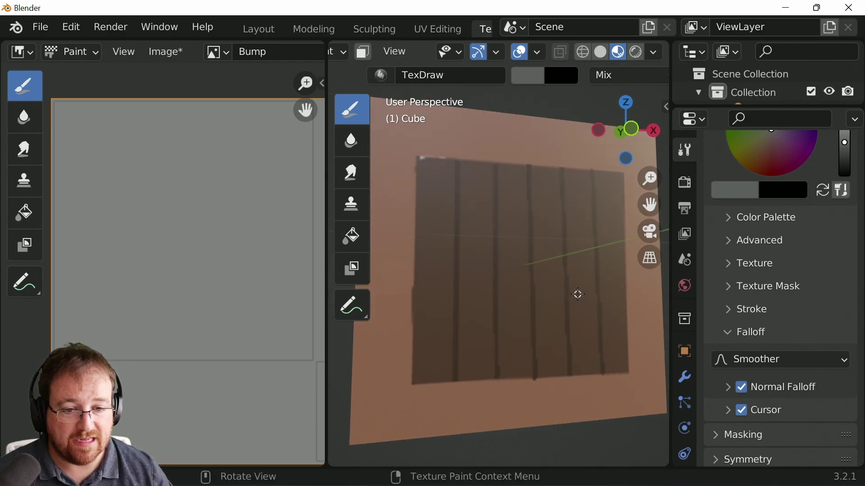
From front view, paint soft grooves down each plank seam and a border around the face.
key("KP_1")
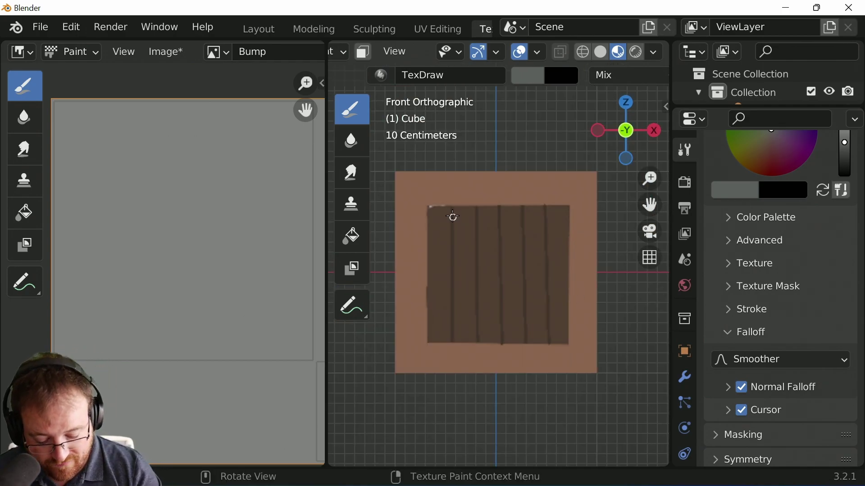
left_click_drag(452, 208, 452, 345)
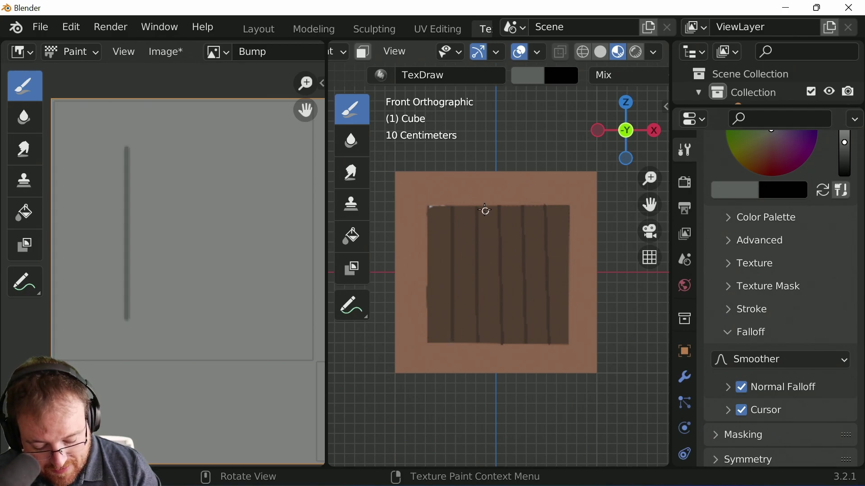
left_click_drag(479, 209, 478, 346)
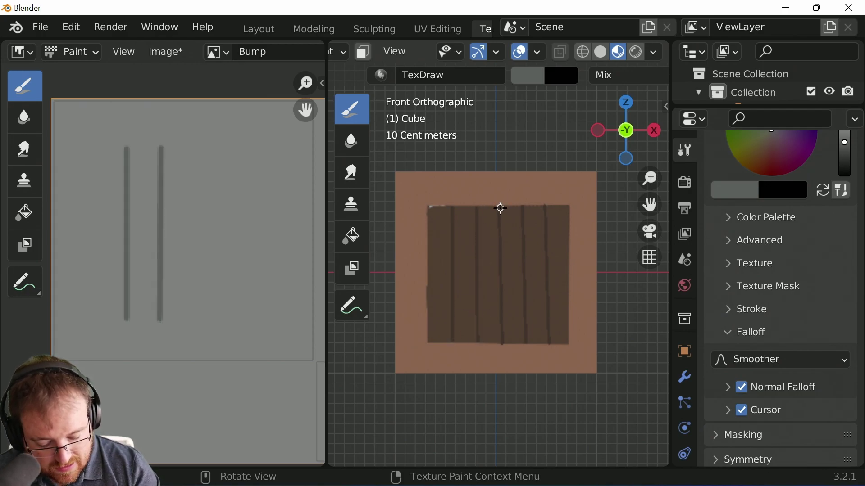
left_click_drag(501, 208, 502, 345)
mouse_move(524, 208)
left_mouse_down()
mouse_move(525, 345)
mouse_move(550, 325)
mouse_move(550, 344)
left_mouse_up()
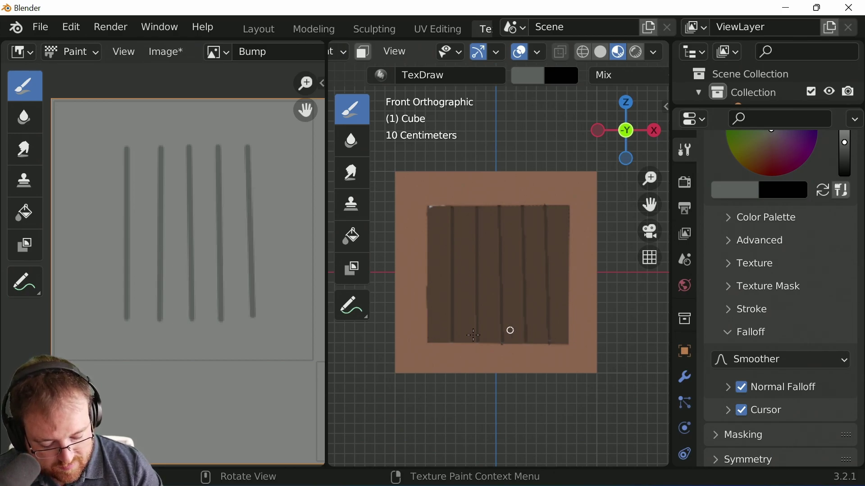
left_click_drag(427, 343, 570, 344)
left_click_drag(570, 344, 570, 205)
mouse_move(570, 204)
left_mouse_down()
mouse_move(428, 208)
mouse_move(426, 339)
left_mouse_up()
mouse_move(426, 338)
middle_mouse_down()
mouse_move(514, 252)
mouse_move(585, 245)
mouse_move(600, 230)
mouse_move(593, 206)
mouse_move(560, 206)
middle_mouse_up()
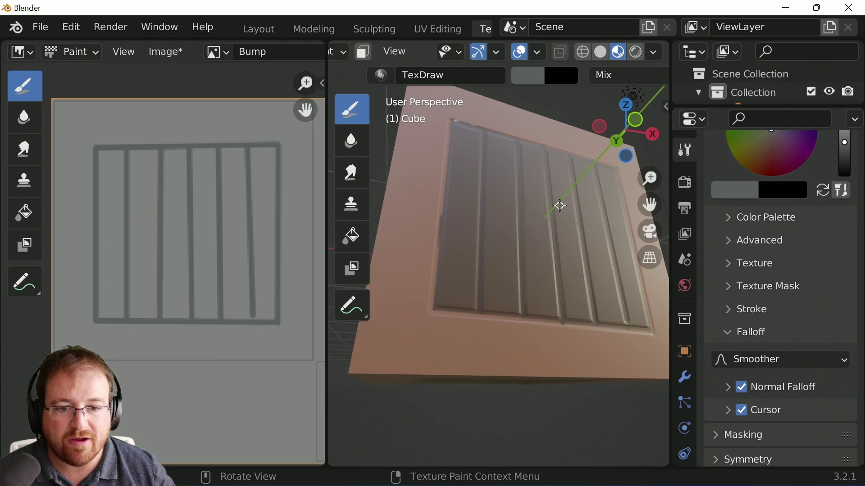
mouse_move(589, 267)
middle_mouse_down()
mouse_move(601, 340)
mouse_move(590, 372)
mouse_move(523, 359)
middle_mouse_up()
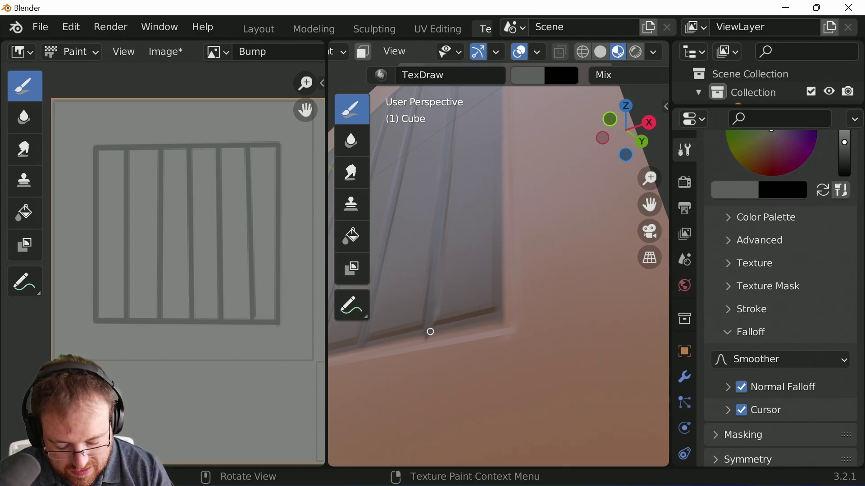
scroll(483, 360, "down", 10)
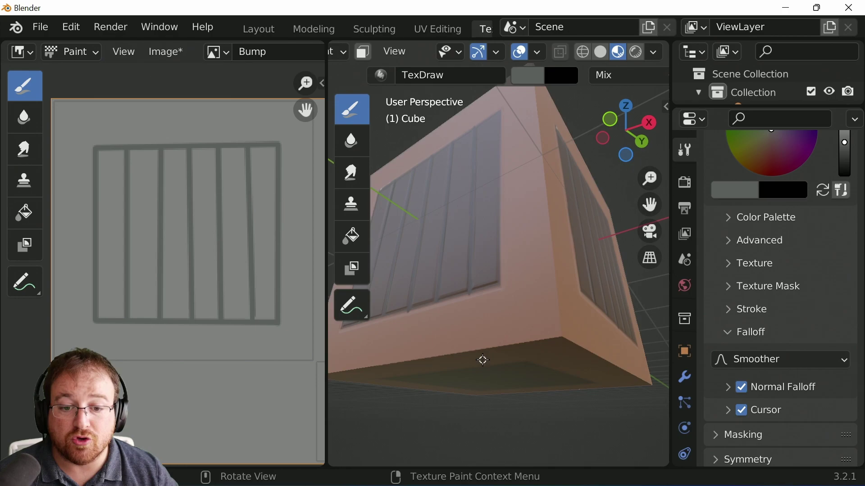
scroll(521, 346, "down", 5)
scroll(521, 345, "up", 8)
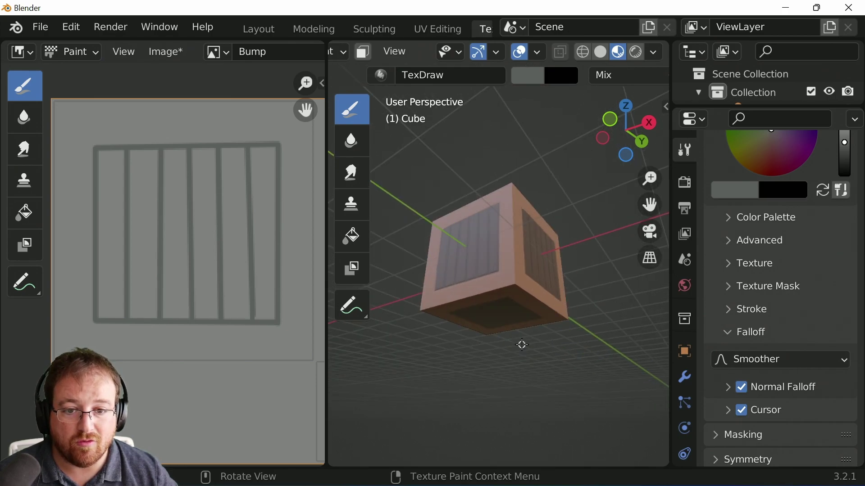
scroll(522, 345, "up", 5)
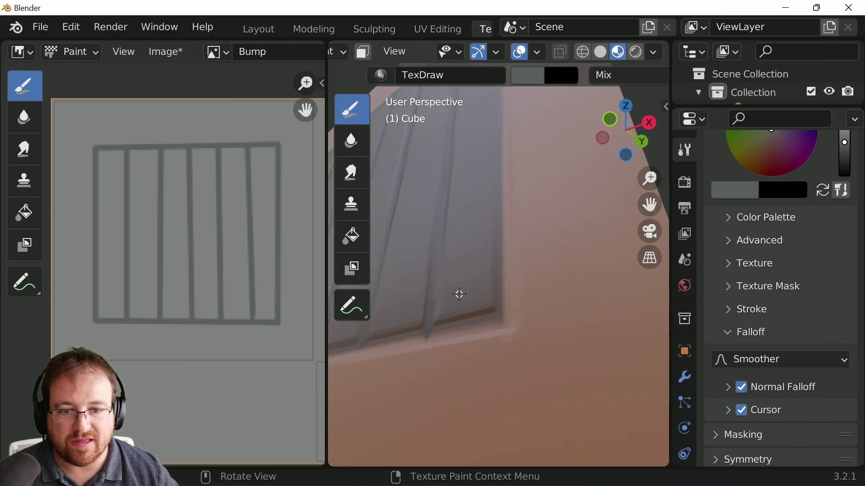
scroll(459, 294, "down", 5)
middle_click_drag(460, 294, 590, 312)
scroll(580, 334, "up", 2)
scroll(600, 295, "down", 2)
scroll(562, 326, "up", 2)
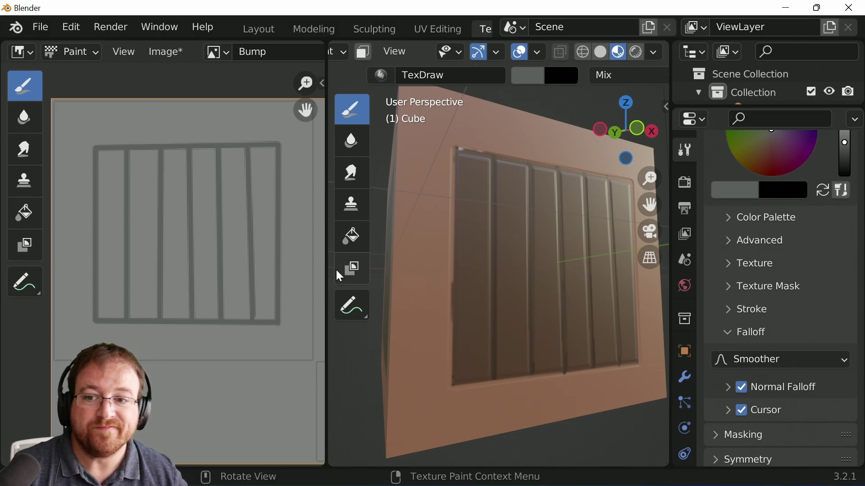
middle_click_drag(580, 319, 517, 313)
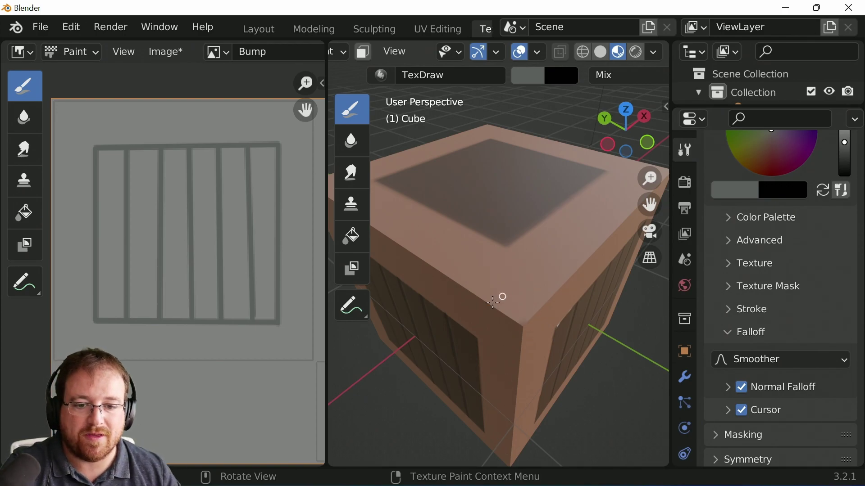
middle_click_drag(521, 324, 394, 282)
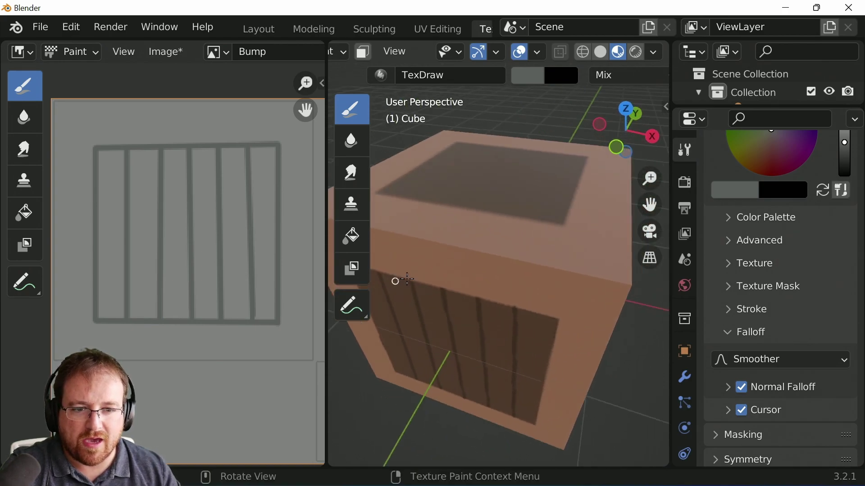
middle_click_drag(635, 297, 514, 252)
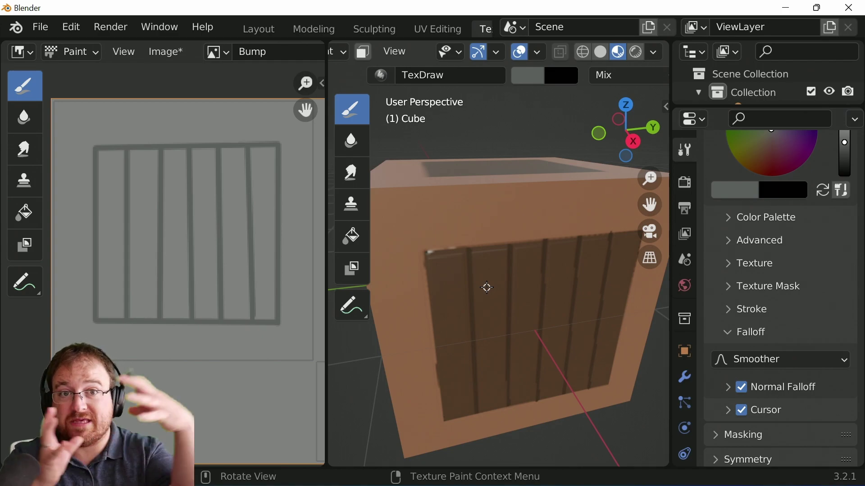
middle_click_drag(514, 317, 535, 361)
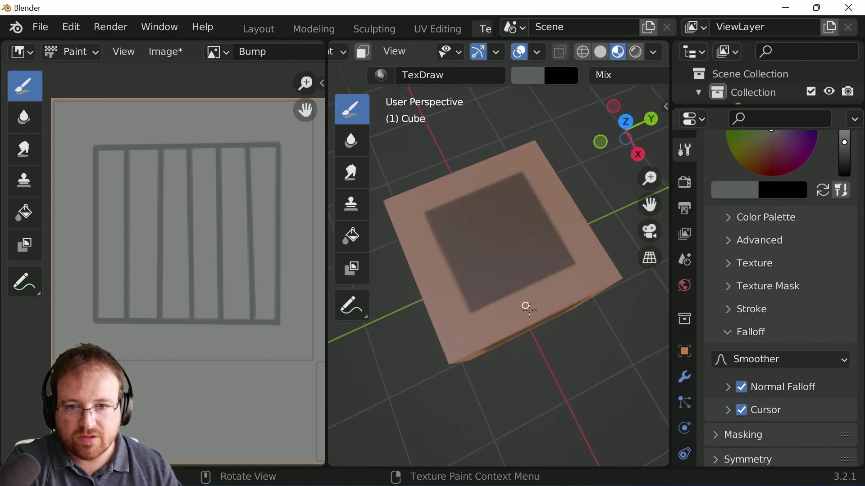
middle_click_drag(525, 305, 544, 220)
middle_click_drag(502, 194, 586, 303)
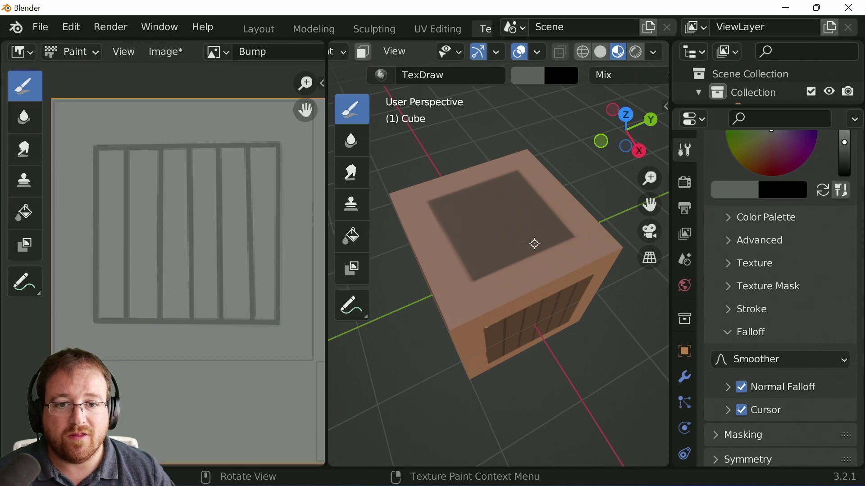
Switch to the Shading workspace and bring the cube's node tree into view.
left_click(436, 28)
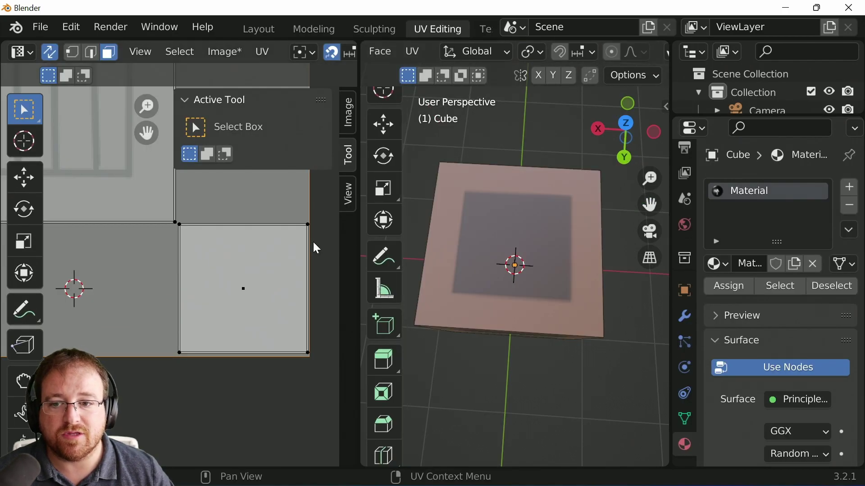
scroll(386, 36, "down", 6)
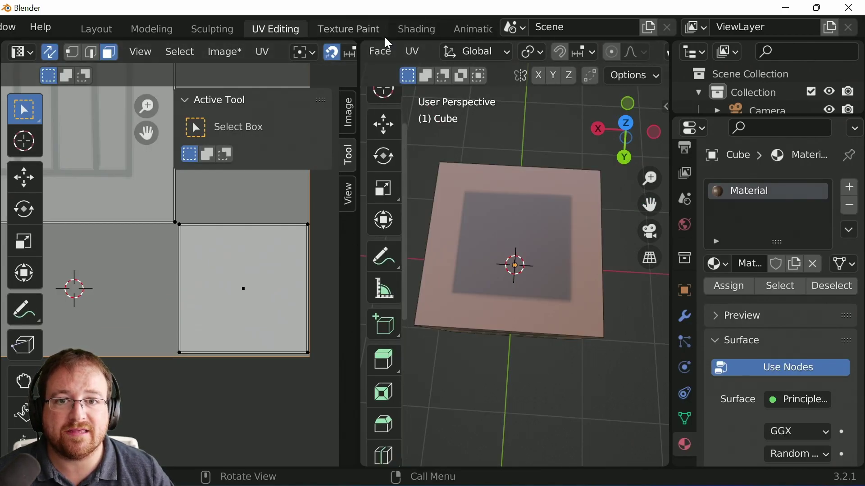
scroll(388, 41, "down", 2)
left_click(357, 30)
middle_click_drag(424, 144, 424, 300)
Move the Cube_BaseColor node to the left and reposition the Bump nodes.
left_click_drag(354, 267, 238, 263)
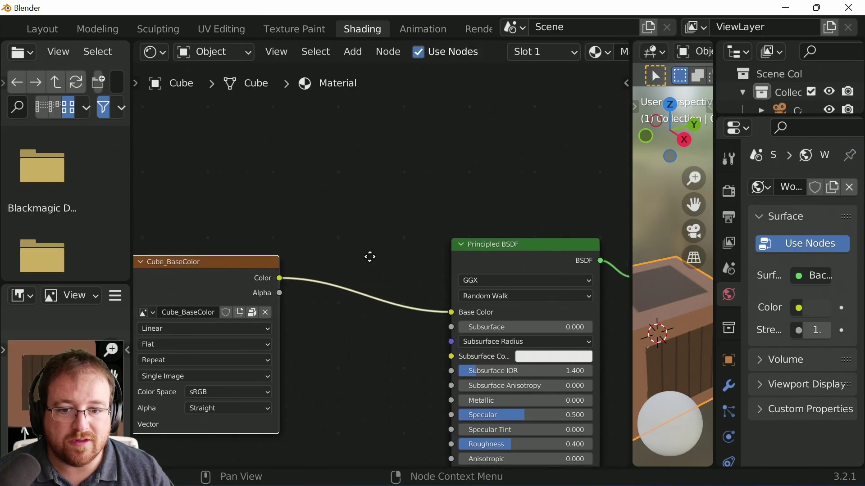
middle_click_drag(259, 270, 347, 198)
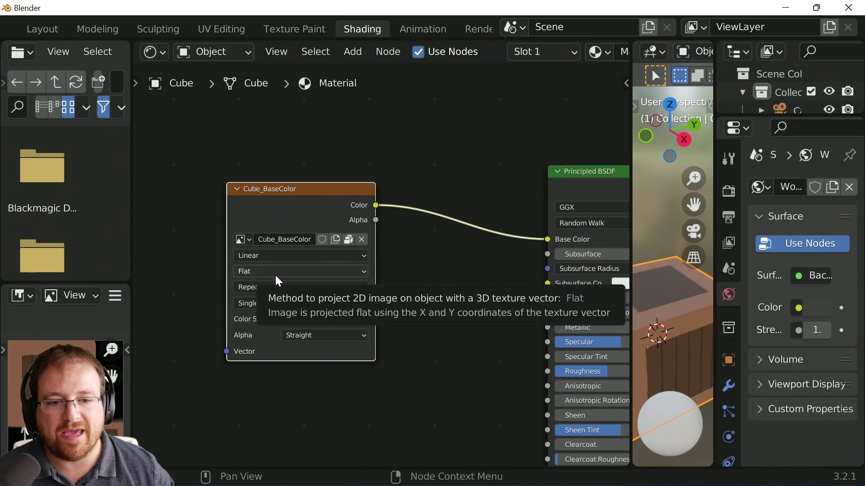
scroll(469, 337, "down", 1)
middle_click_drag(468, 337, 432, 206)
middle_click_drag(403, 163, 454, 215)
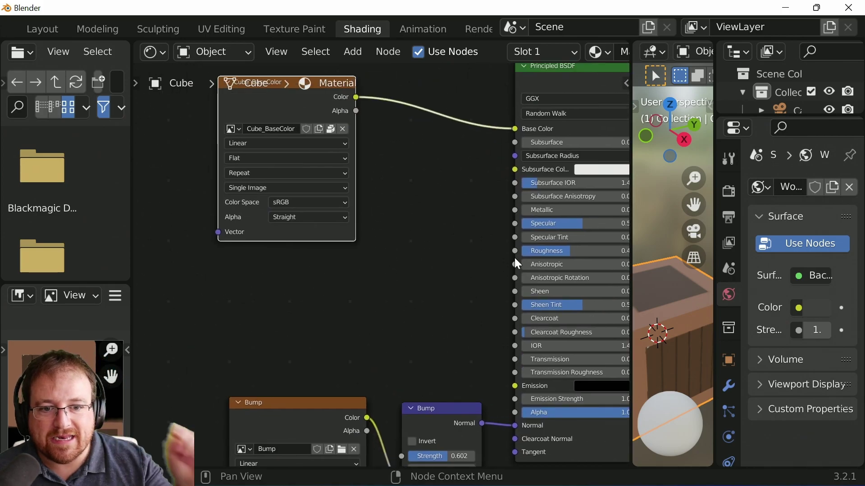
left_click_drag(304, 400, 275, 372)
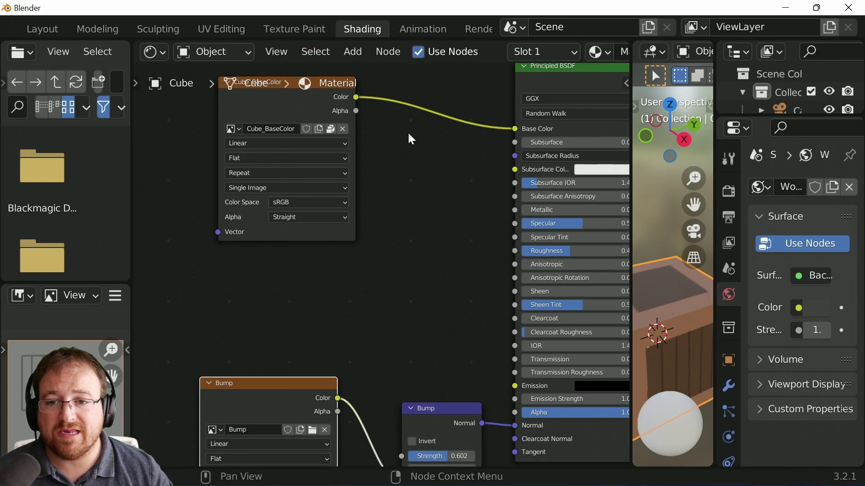
middle_click_drag(386, 154, 391, 247)
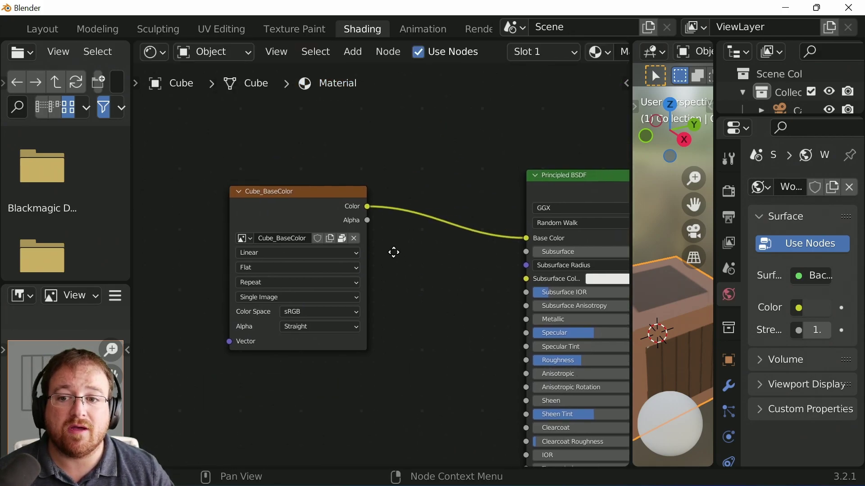
left_click_drag(312, 190, 294, 221)
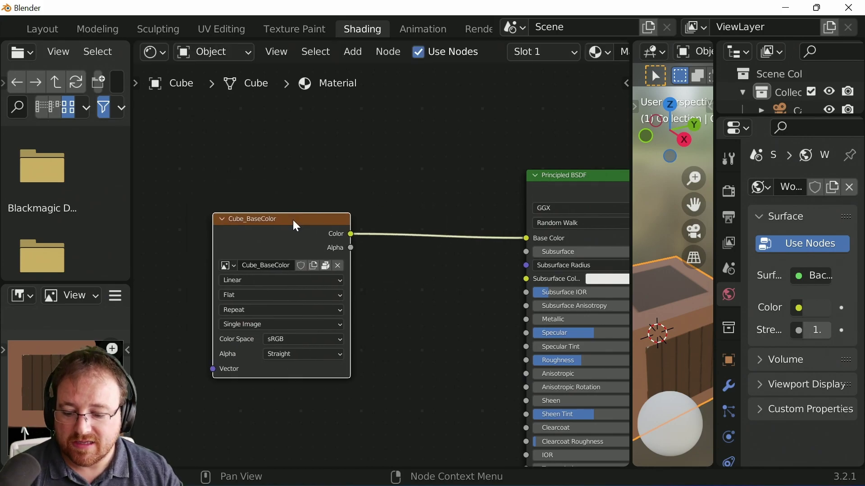
Duplicate the Cube_BaseColor image node and place the copy above the original.
key("shift+d")
left_click(284, 104)
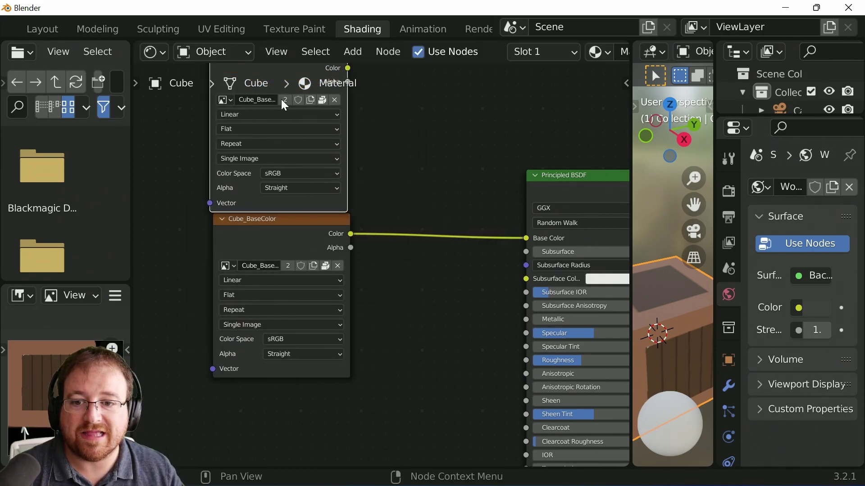
middle_click_drag(422, 139, 425, 234)
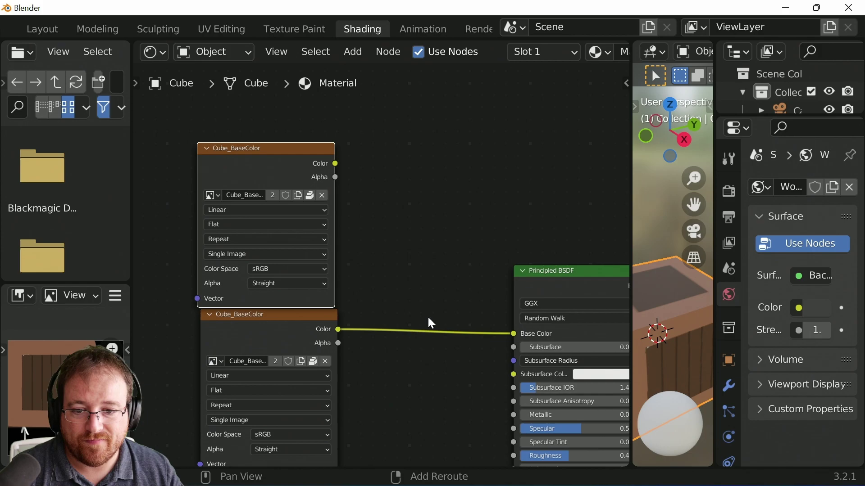
Insert a Mix node on the texture-to-BSDF link and wire the top texture into Color1.
key("shift+a")
left_click(397, 273)
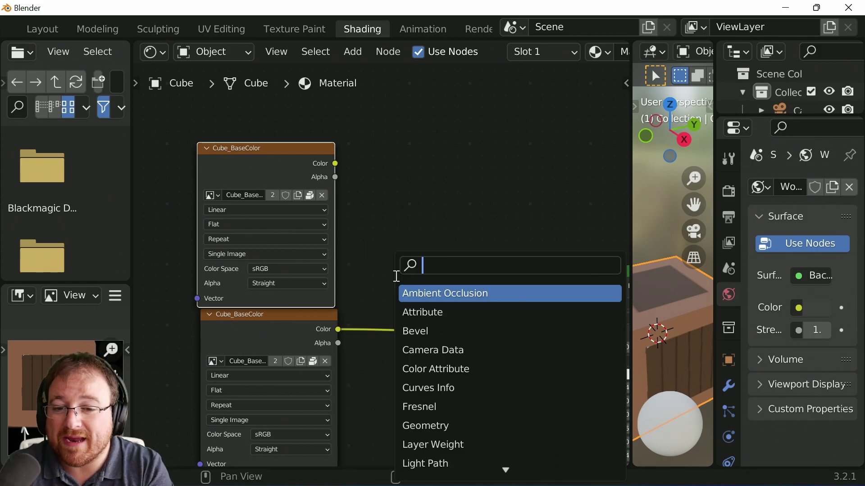
type("mix")
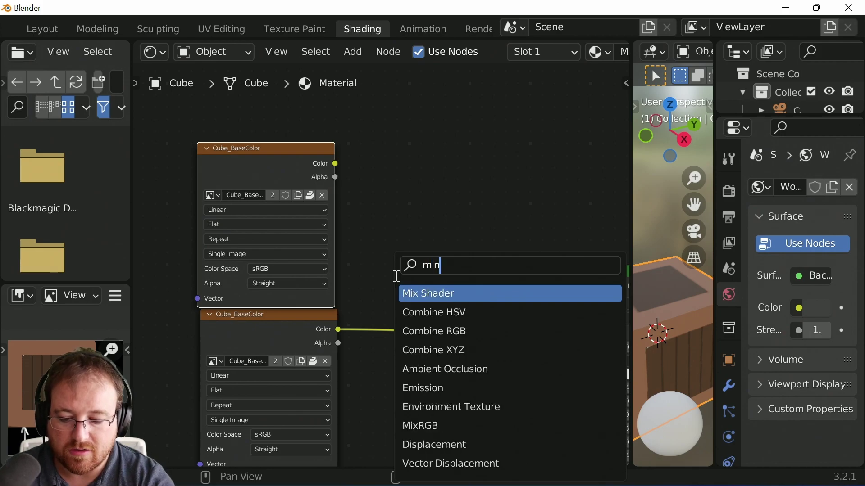
left_click(431, 293)
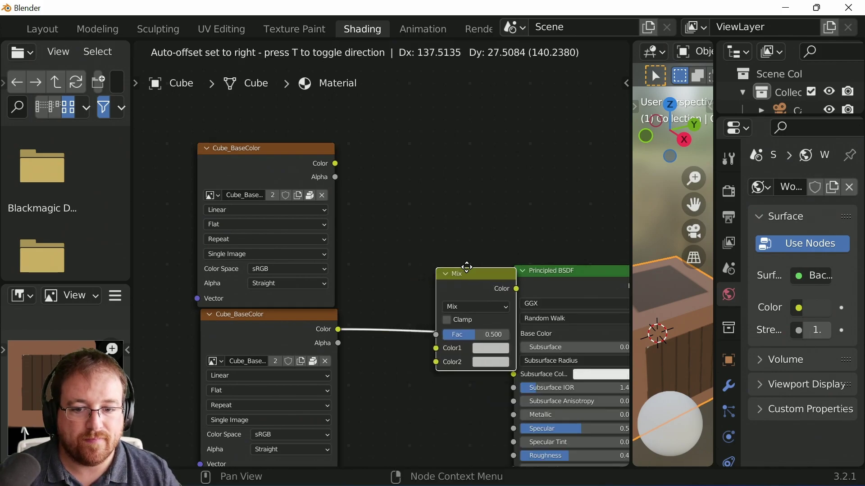
left_click(426, 253)
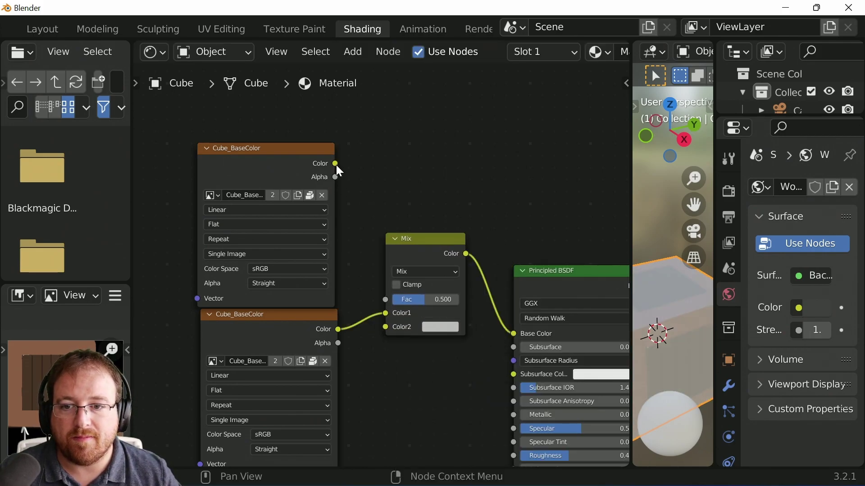
left_click_drag(335, 164, 386, 311)
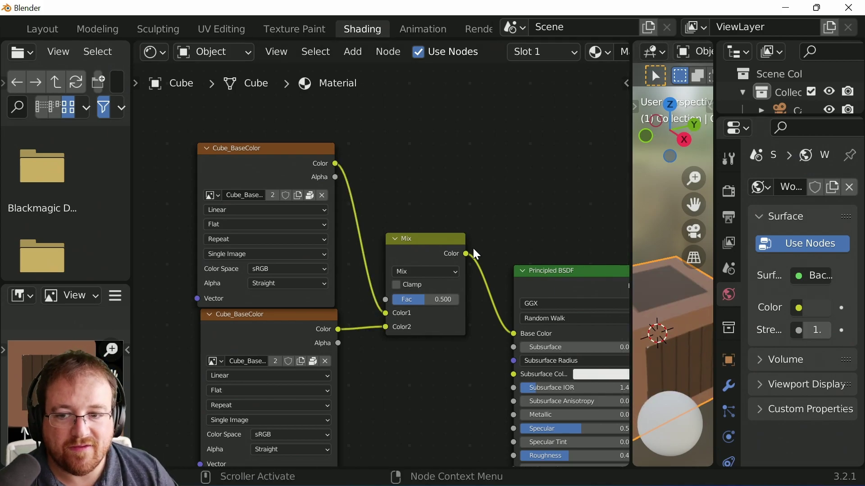
middle_click_drag(697, 316, 666, 315)
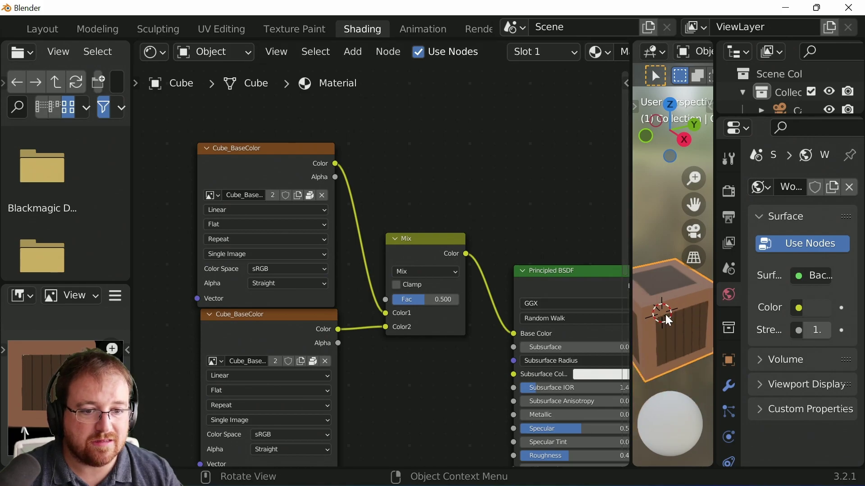
left_click_drag(628, 254, 467, 257)
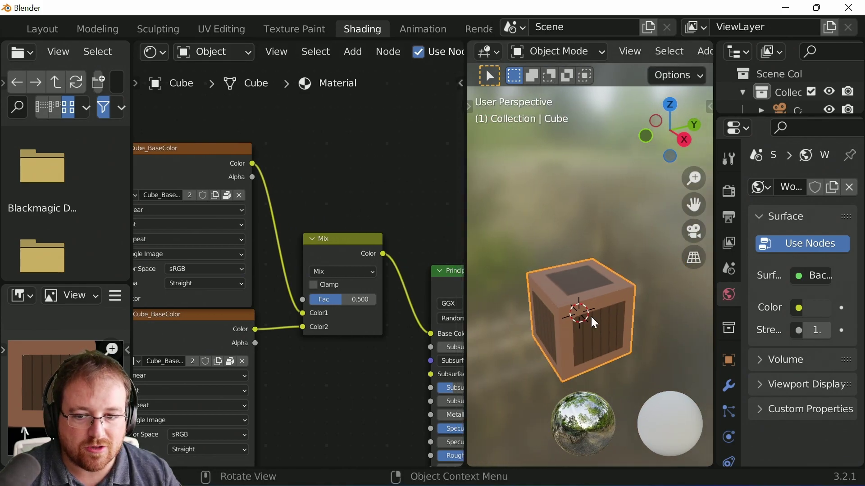
scroll(376, 289, "up", 3)
left_click(375, 282)
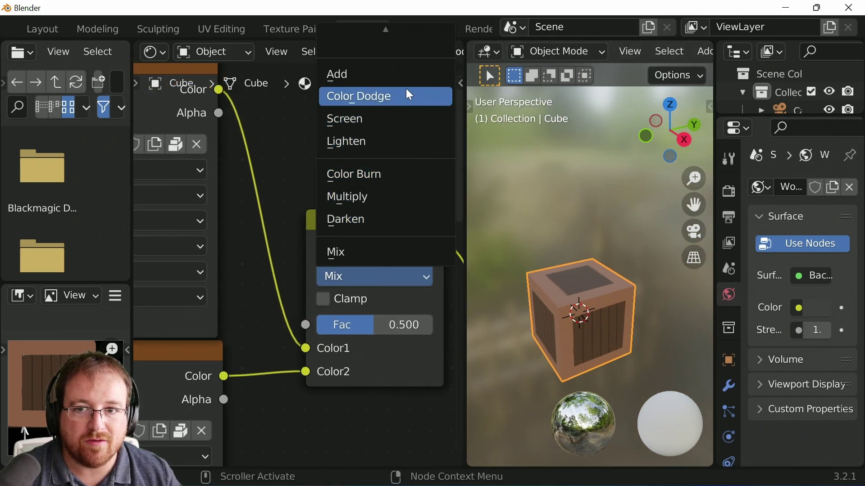
mouse_move(390, 18)
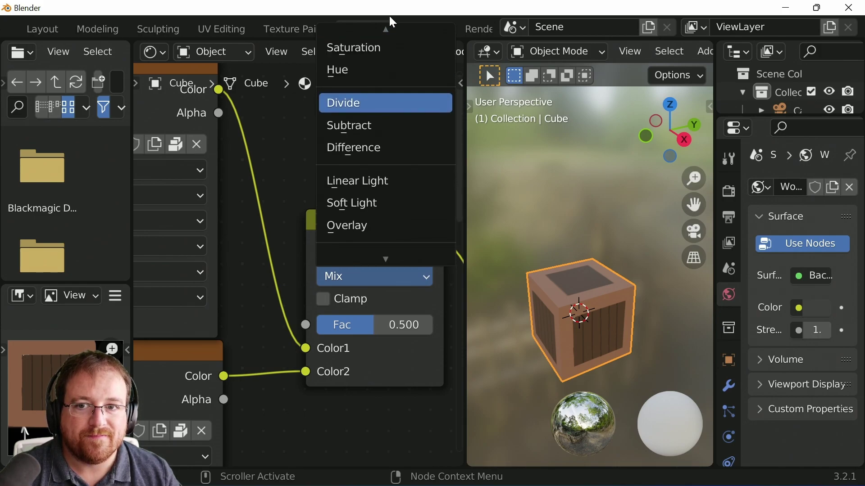
scroll(391, 153, "down", 10)
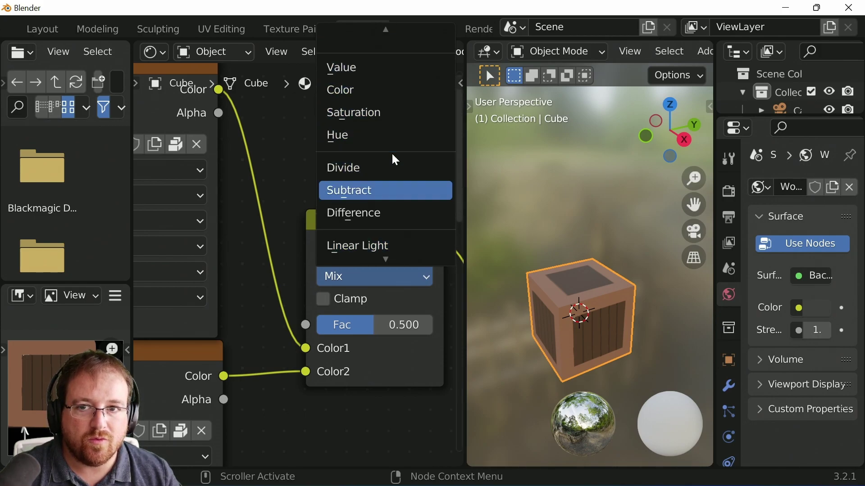
scroll(379, 224, "up", 9)
scroll(389, 243, "down", 8)
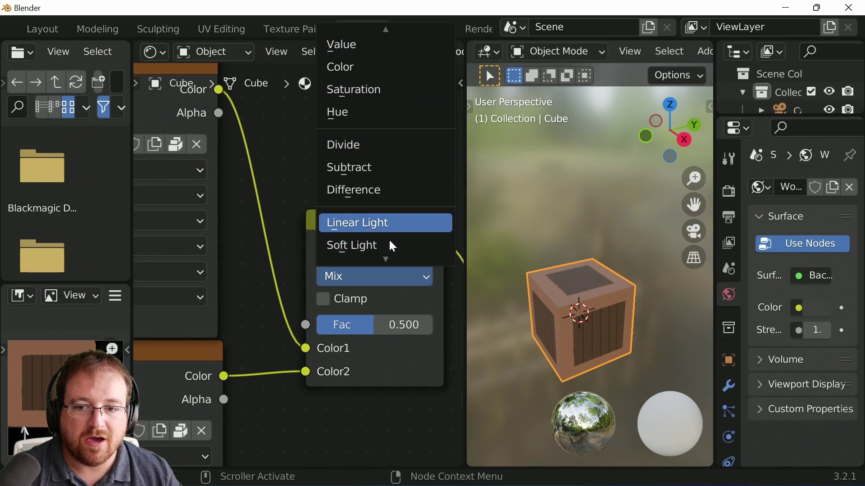
scroll(380, 254, "down", 4)
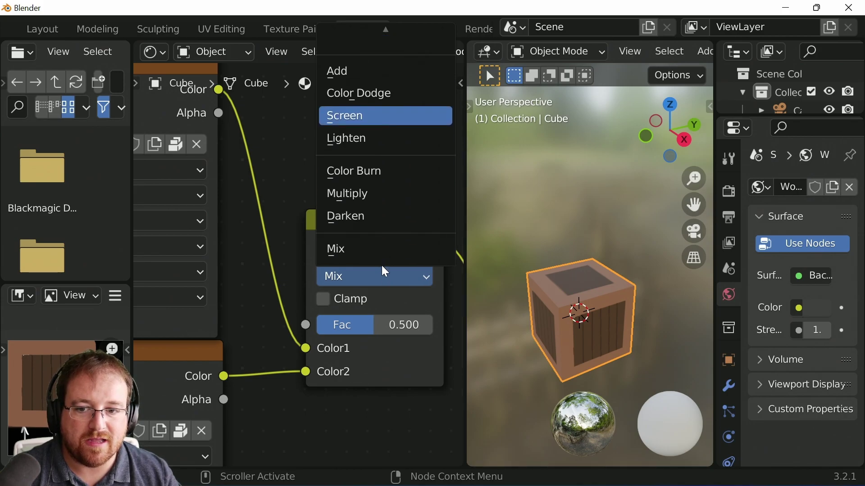
left_click(349, 251)
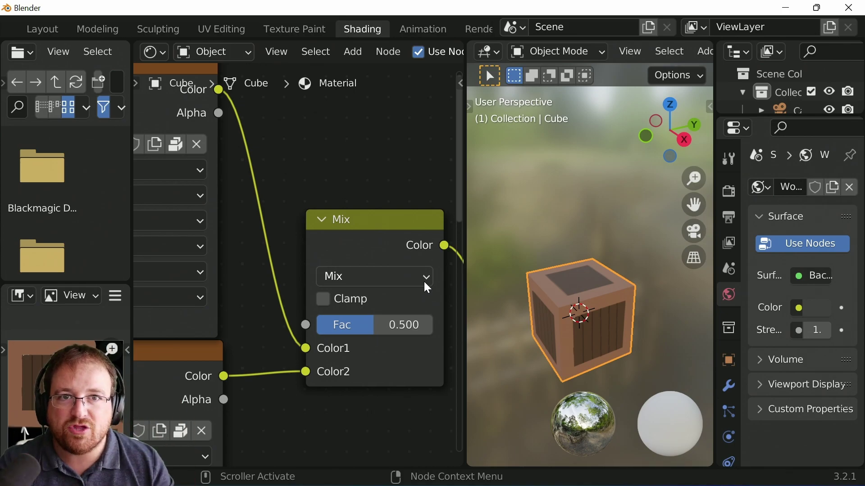
left_click(410, 286)
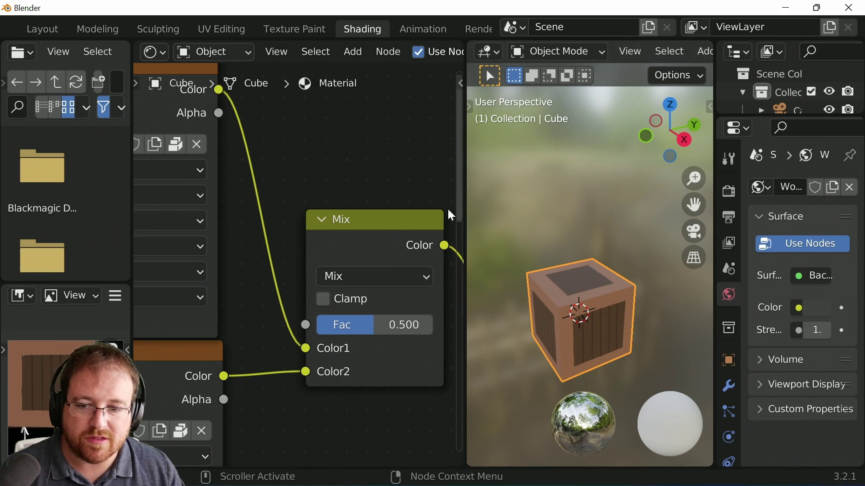
Check the top Cube_BaseColor node's image list, then move to the Texture Paint workspace.
middle_click_drag(284, 195, 195, 235)
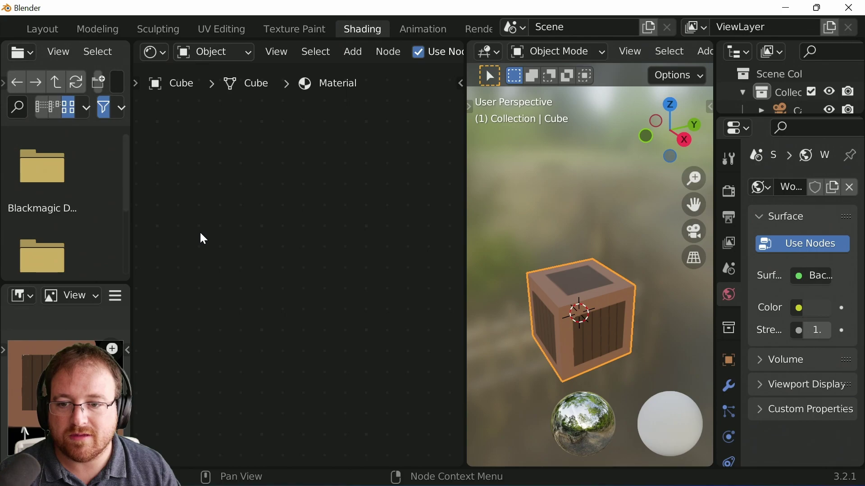
scroll(358, 282, "down", 3)
middle_click_drag(357, 282, 269, 271)
scroll(172, 283, "up", 3)
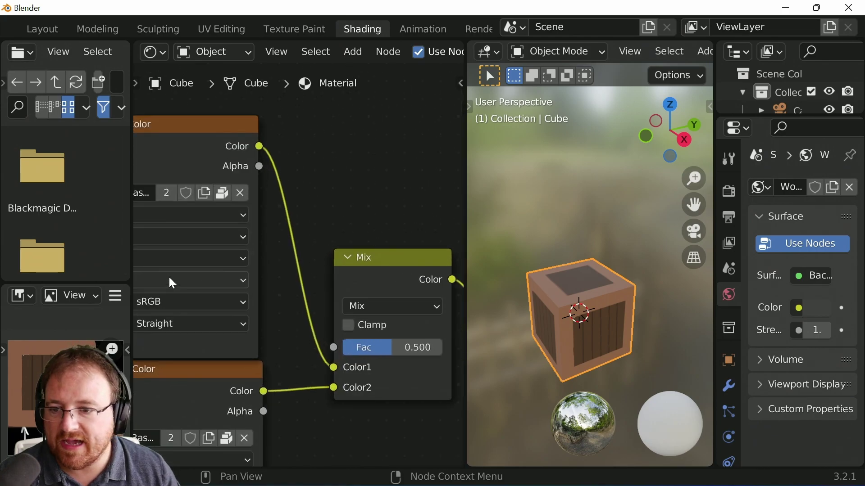
middle_click_drag(172, 283, 350, 303)
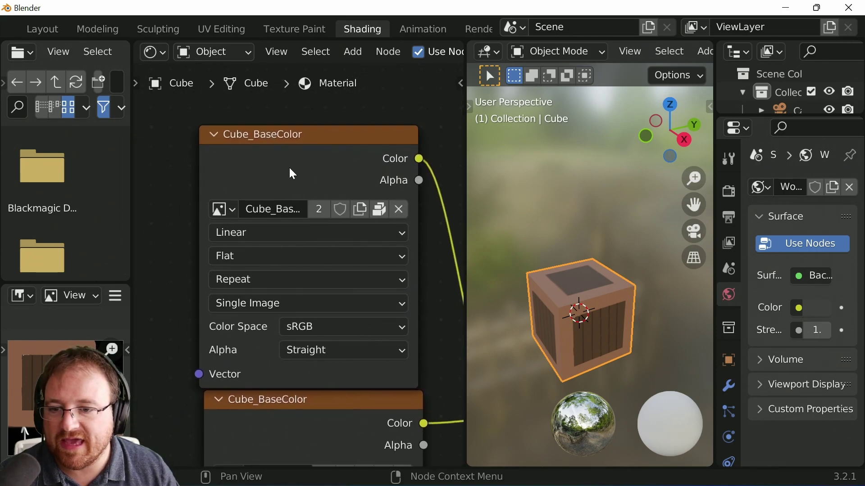
left_click(224, 209)
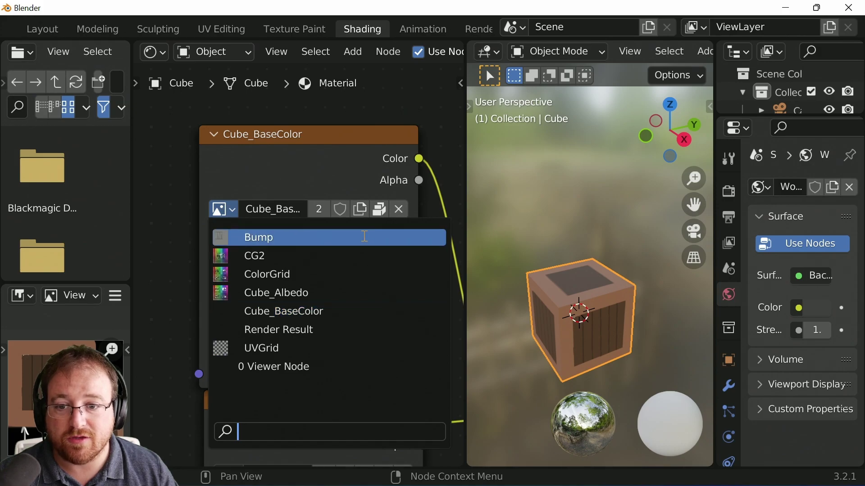
left_click(296, 29)
Create a new 256 px image named Col2 with a fully transparent fill and Alpha enabled.
left_click(164, 52)
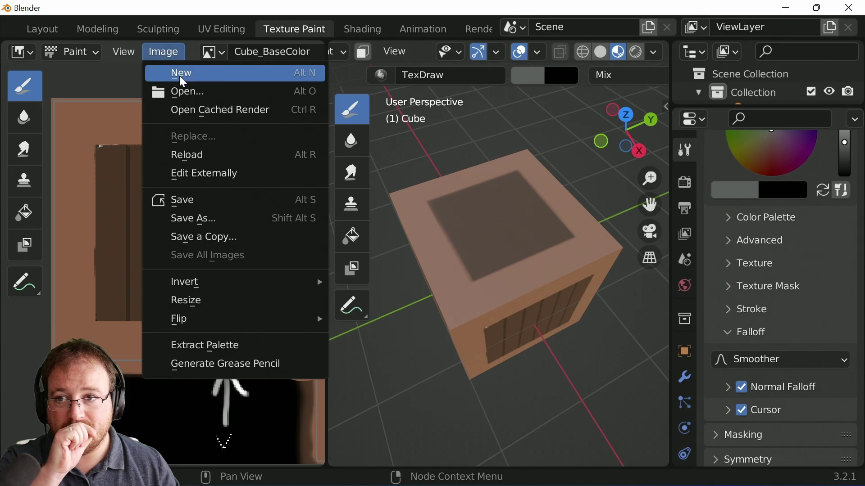
left_click(179, 76)
left_click(224, 104)
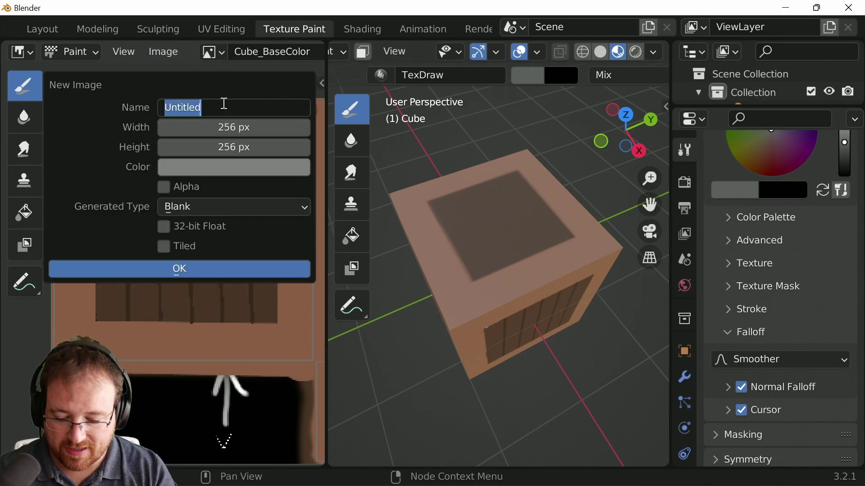
type("Col2")
key("Return")
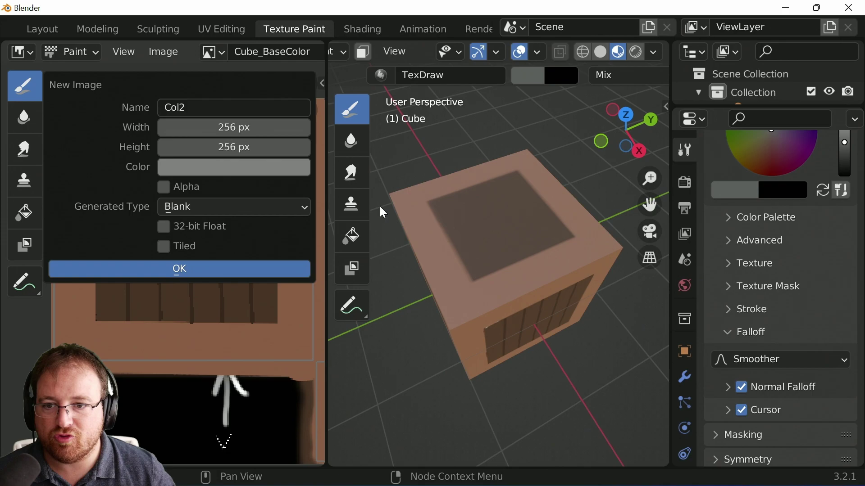
left_click(257, 169)
left_click(261, 169)
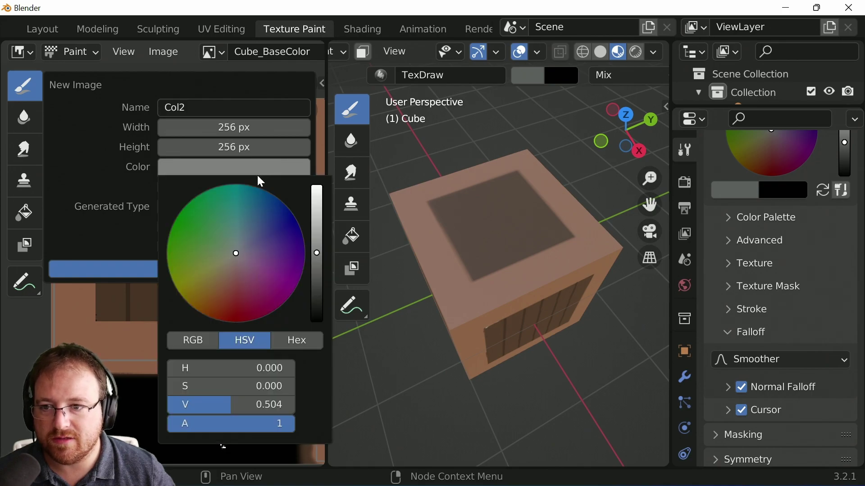
left_click_drag(273, 429, 173, 427)
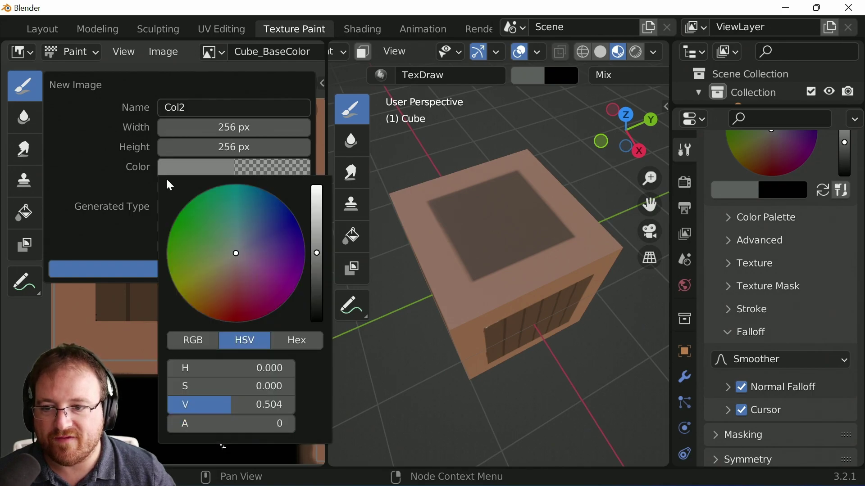
left_click(192, 190)
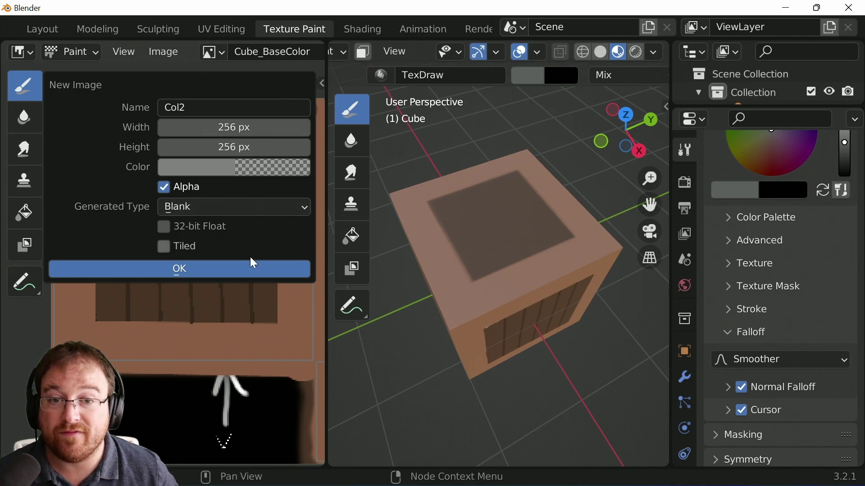
left_click(253, 274)
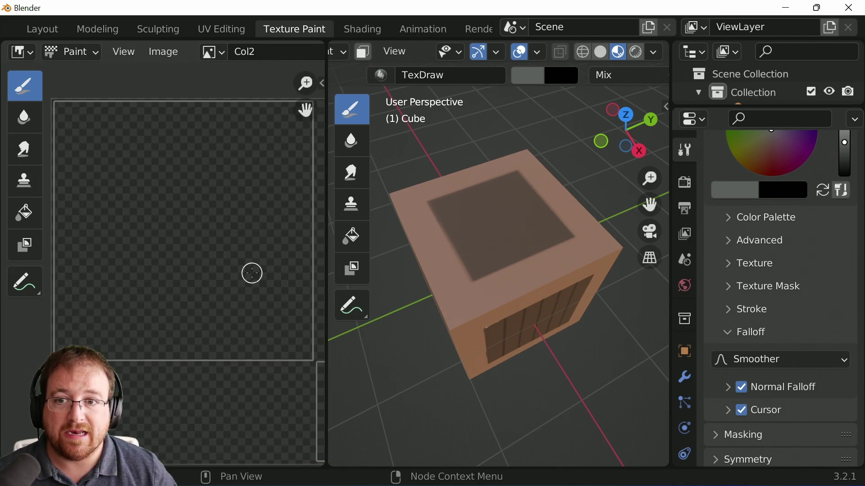
Assign the Col2 image to the top Image Texture node in Shading, then return to Texture Paint.
left_click(381, 32)
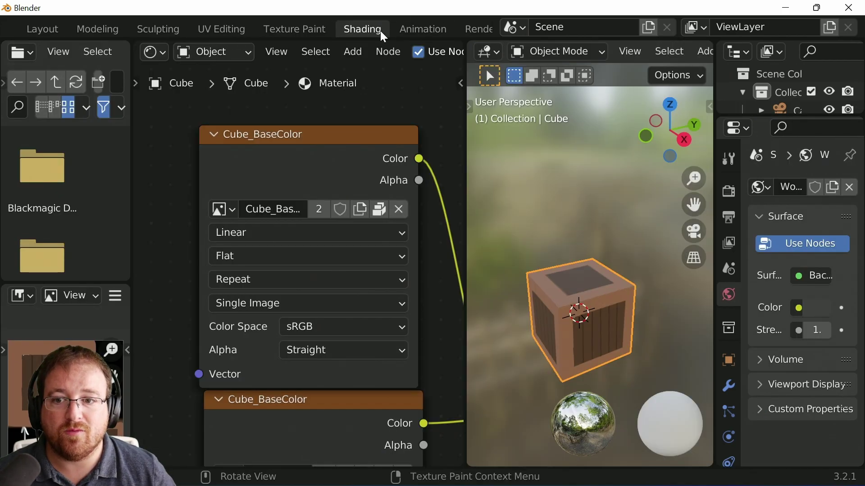
left_click(224, 210)
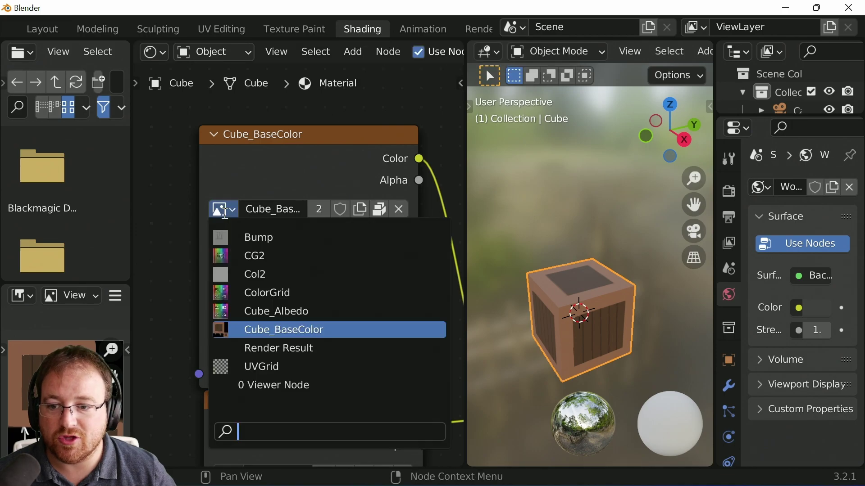
left_click(280, 274)
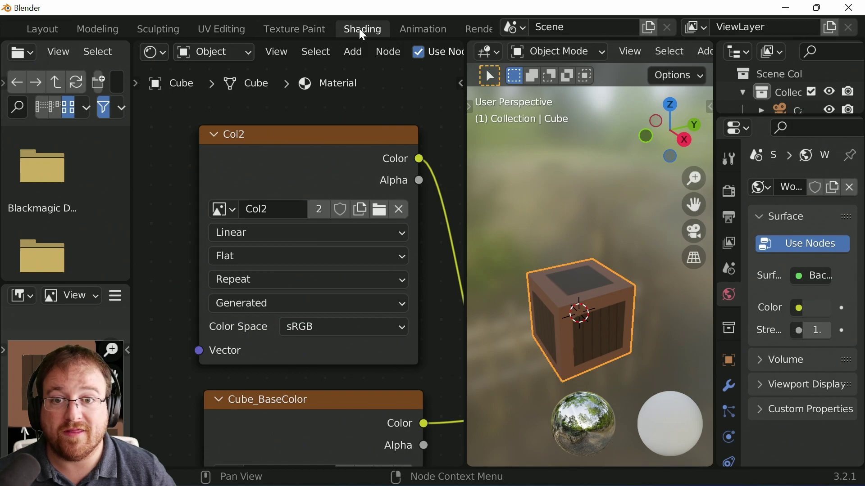
left_click(322, 29)
Bring up the Save As Image dialog for the blank Col2 image.
key("shift+alt+s")
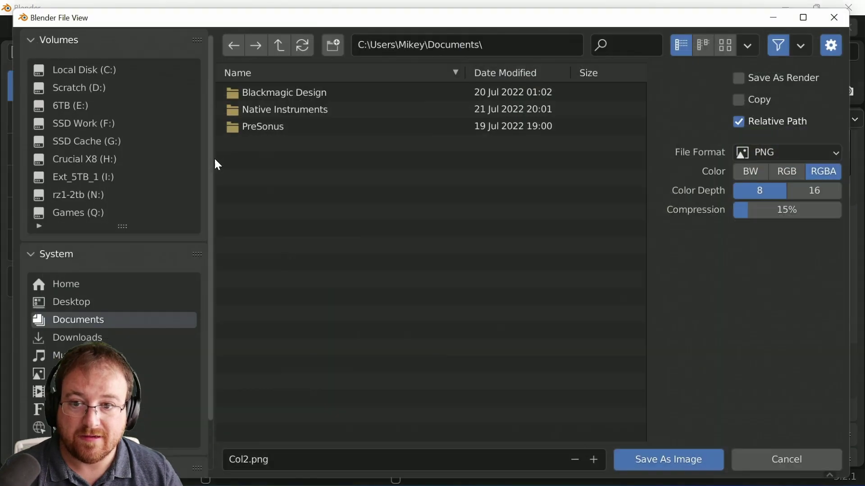
left_click(798, 468)
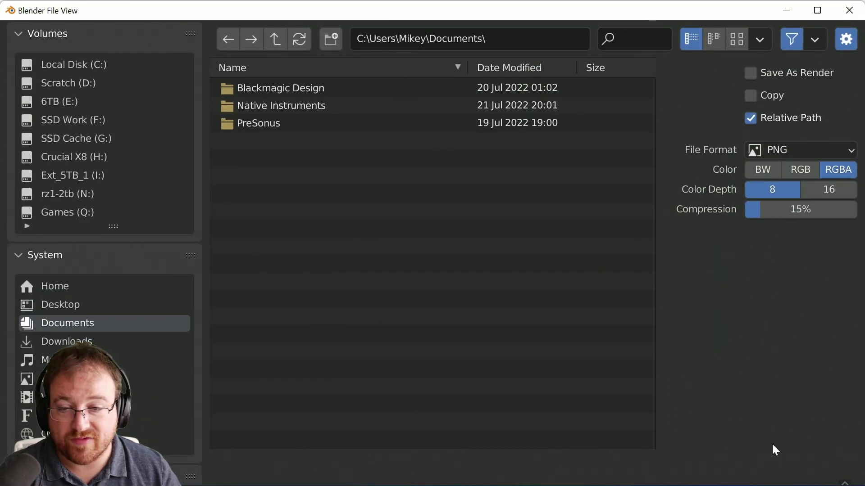
left_click(164, 51)
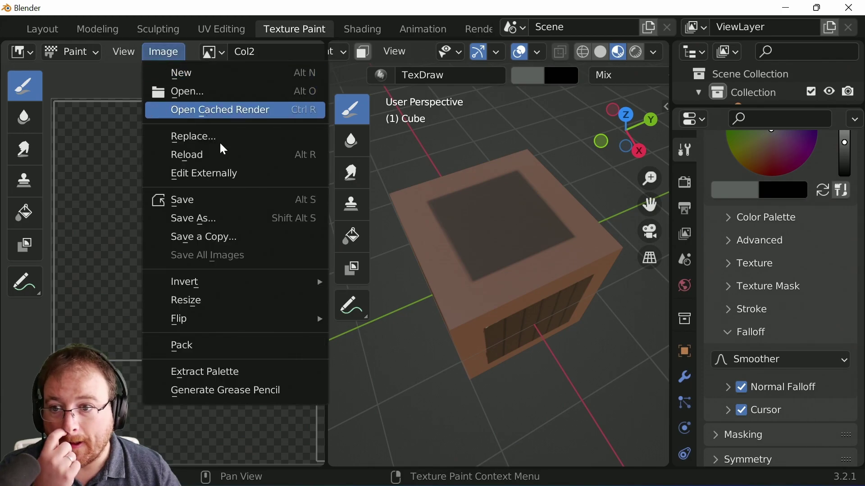
left_click(261, 207)
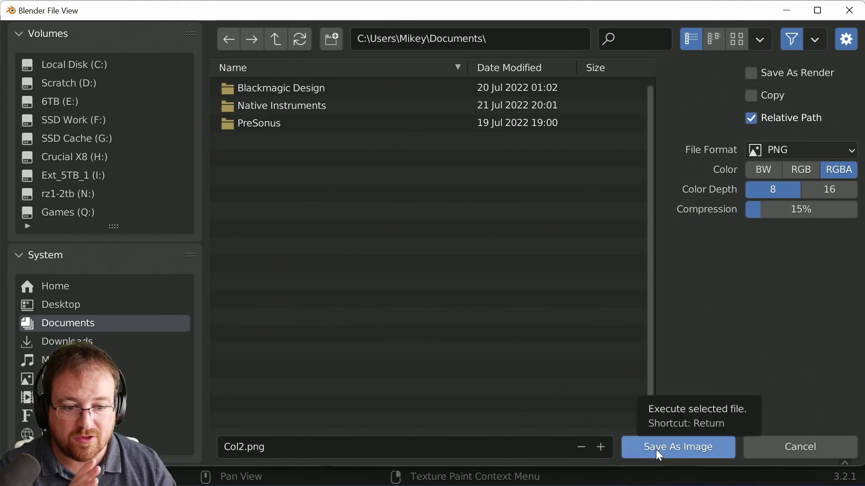
Create a LiveStream folder in Documents and save Col2.png inside it.
left_click(332, 39)
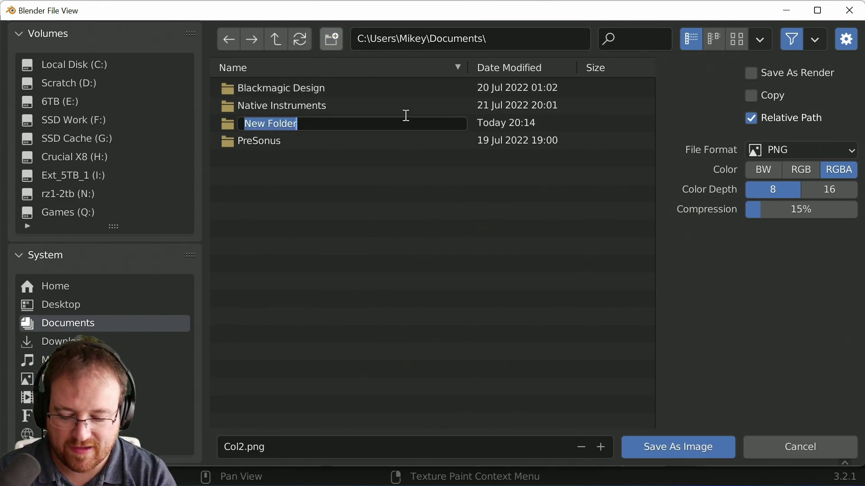
type("LiveStream")
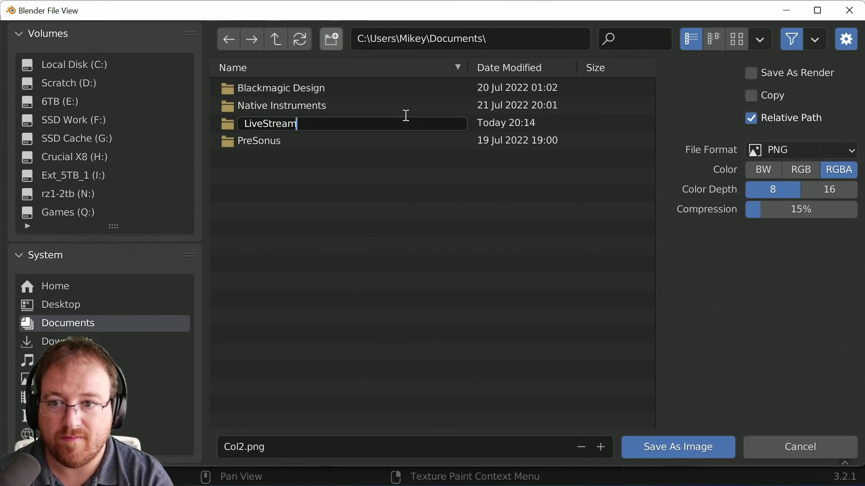
key("Return")
double_click(405, 120)
left_click(686, 448)
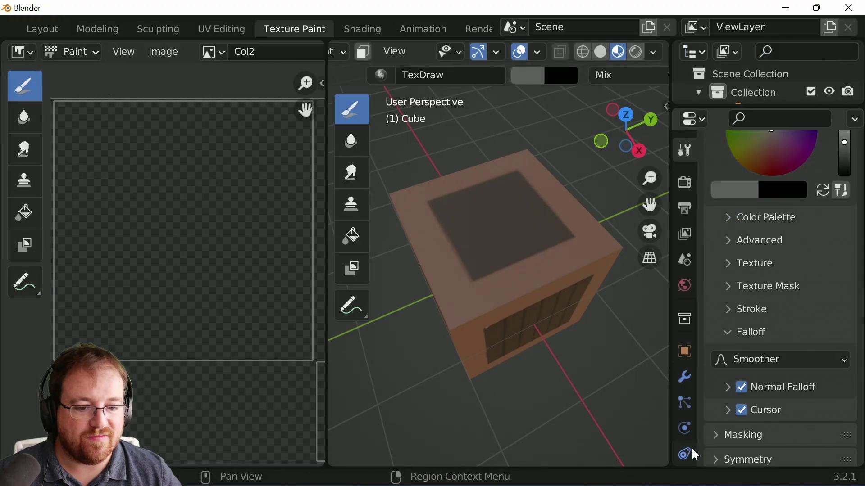
Display the Cube_BaseColor wood texture in the image editor.
left_click(211, 52)
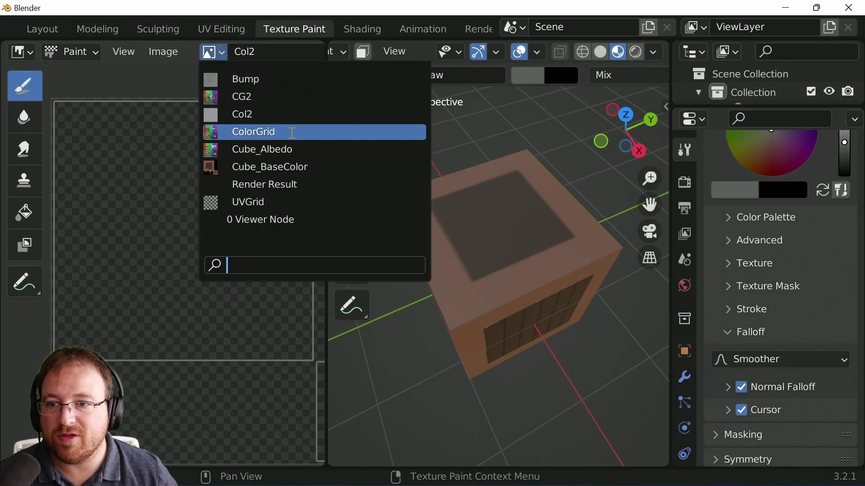
left_click(285, 184)
left_click(212, 53)
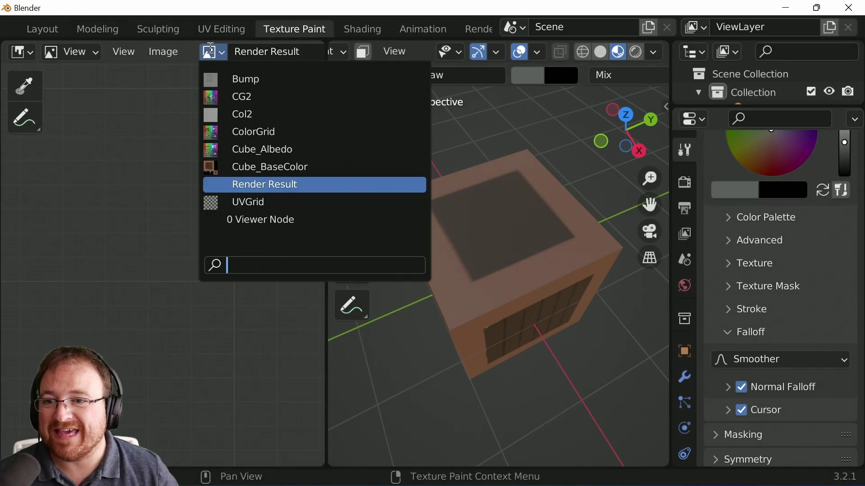
left_click(298, 167)
Save it as Cube_BaseColor.png in the LiveStream folder next to Col2.png.
left_click(165, 52)
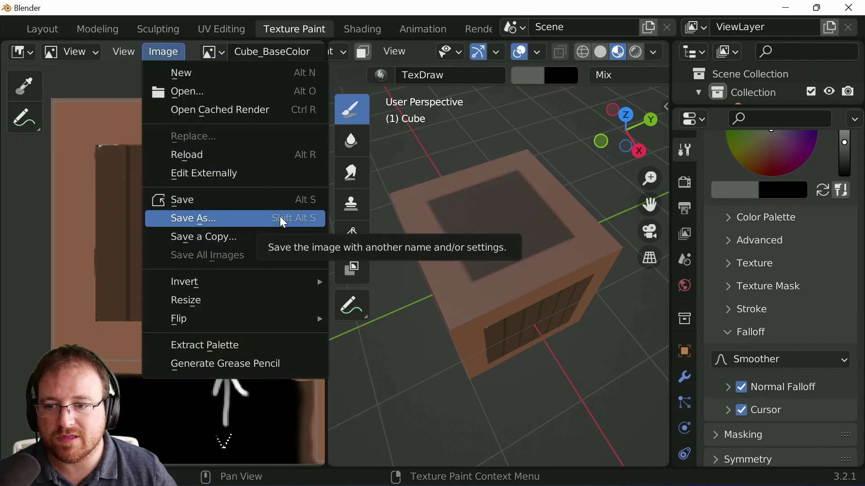
left_click(286, 198)
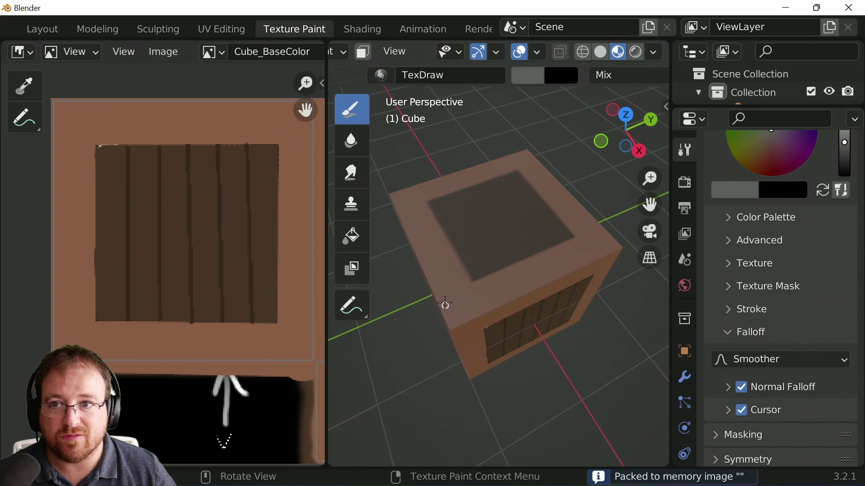
left_click(212, 52)
left_click(171, 53)
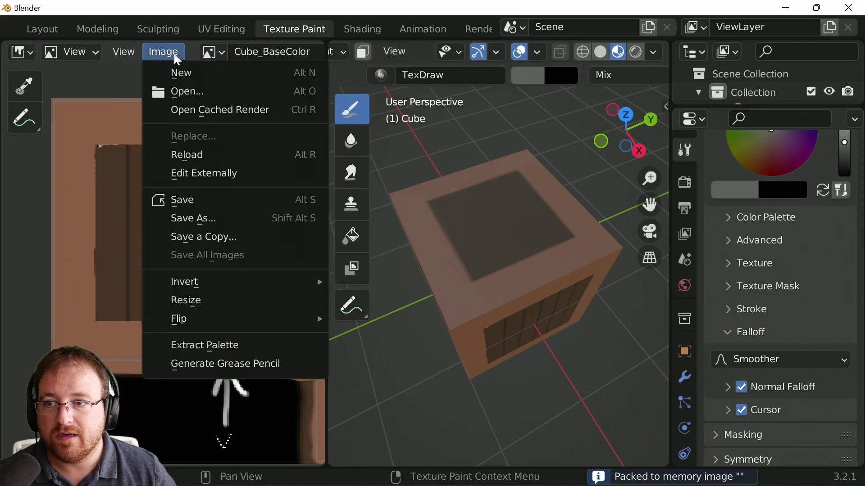
left_click(223, 221)
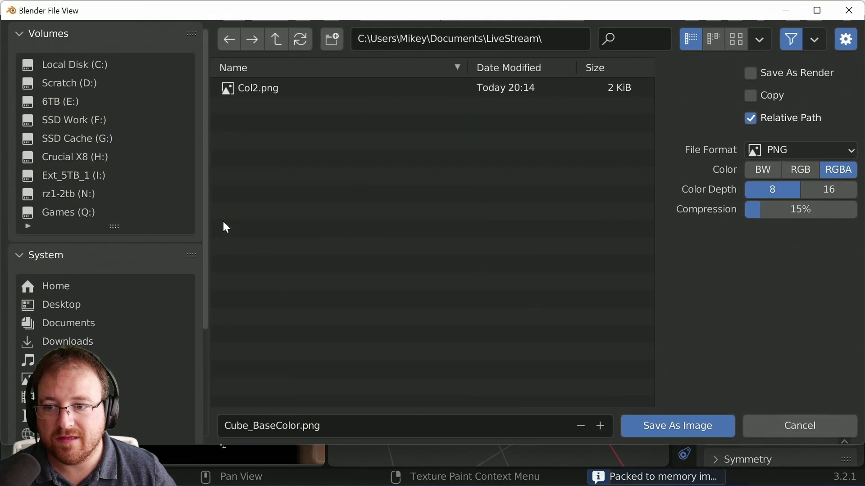
left_click(704, 426)
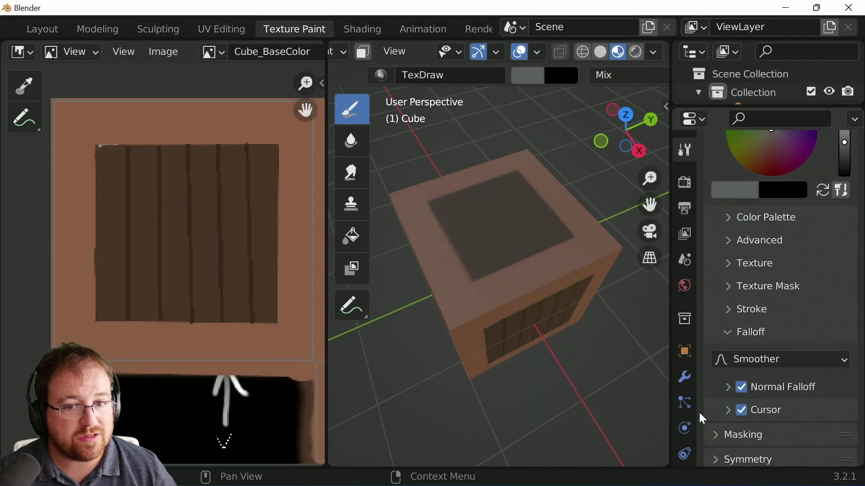
left_click(209, 52)
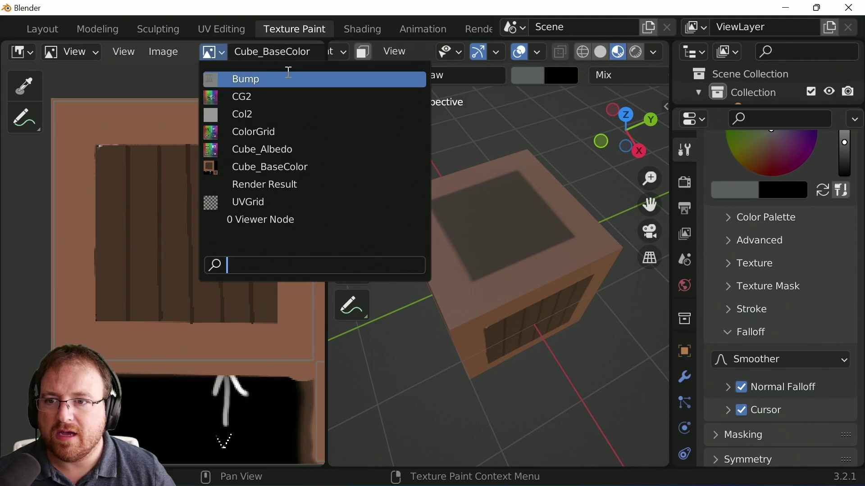
Show the Bump texture and try saving it as Bump.png with the UDIM marker removed.
left_click(287, 76)
left_click(219, 50)
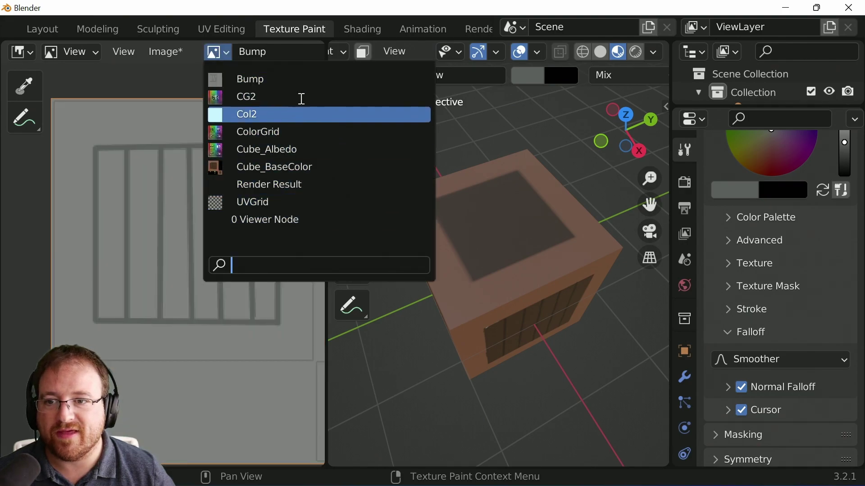
left_click(167, 55)
left_click(193, 218)
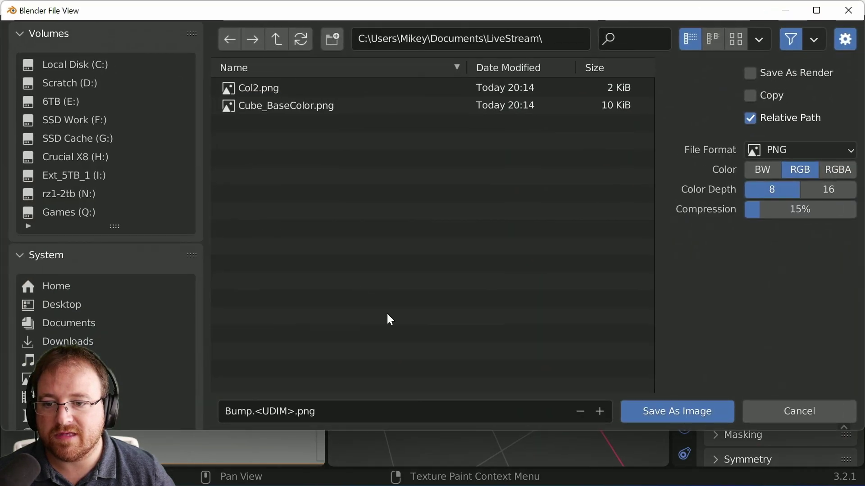
left_click(328, 420)
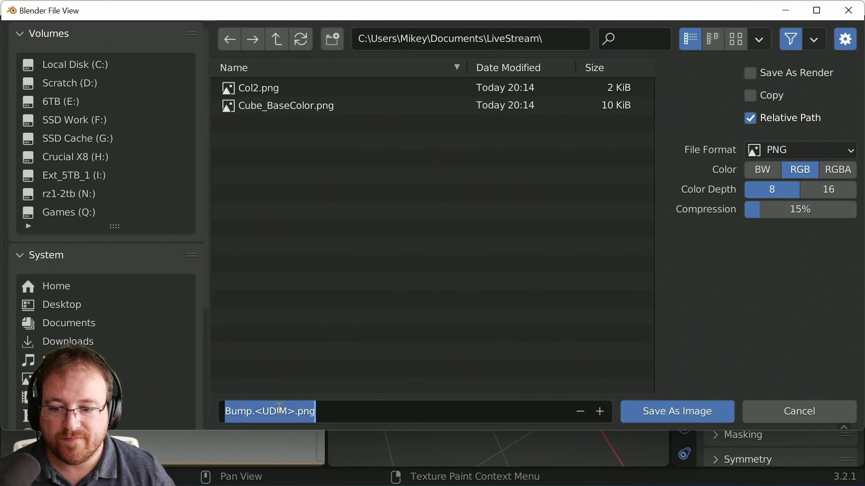
left_click(295, 411)
left_click_drag(295, 411, 251, 411)
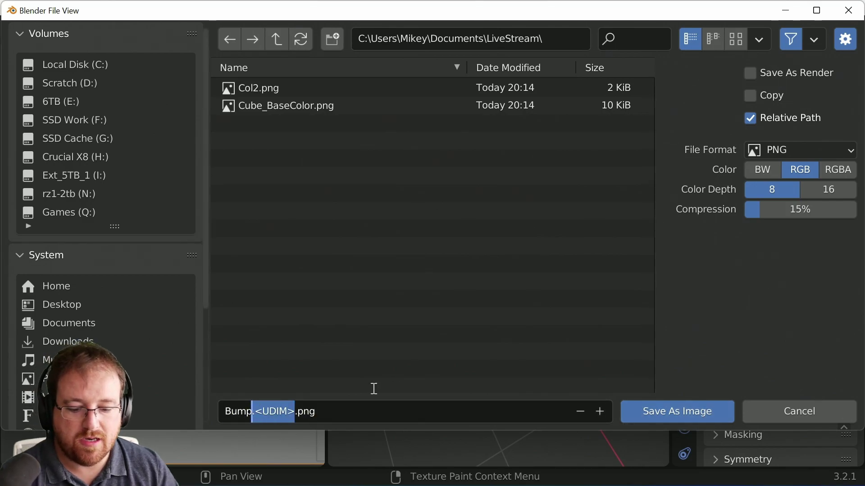
key("BackSpace")
left_click(686, 407)
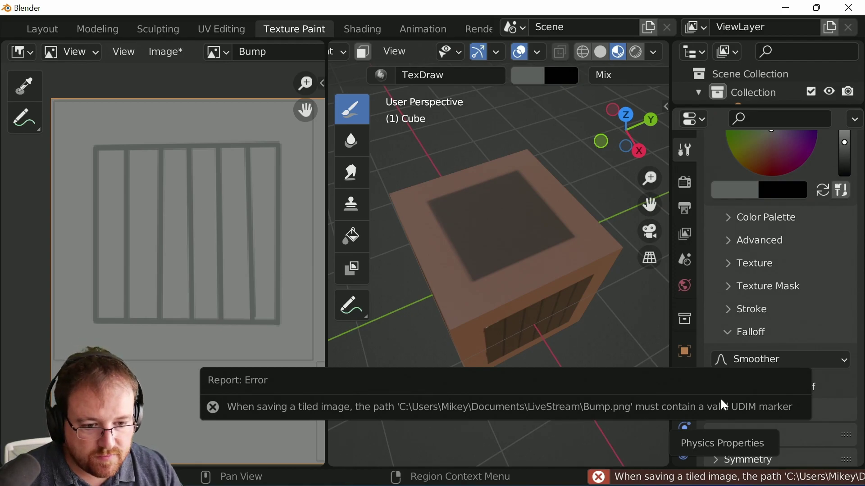
Reselect Bump and save it as Bump.<UDIM>.png into the LiveStream folder.
left_click(157, 28)
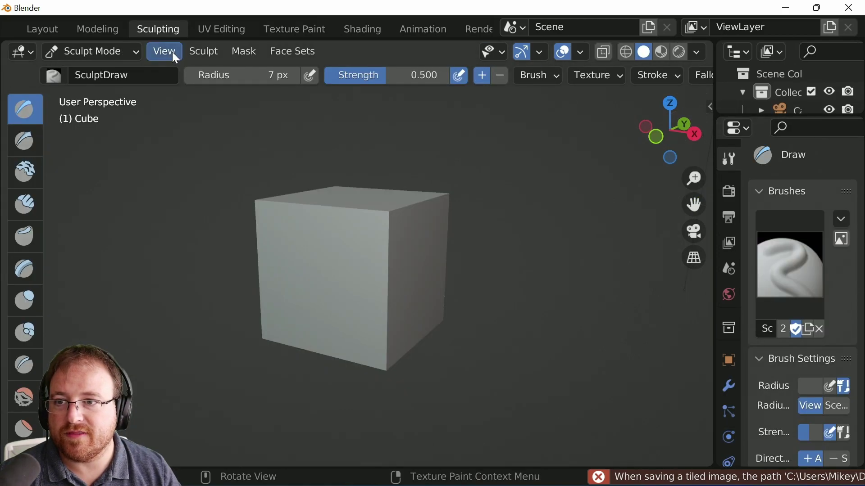
left_click(326, 30)
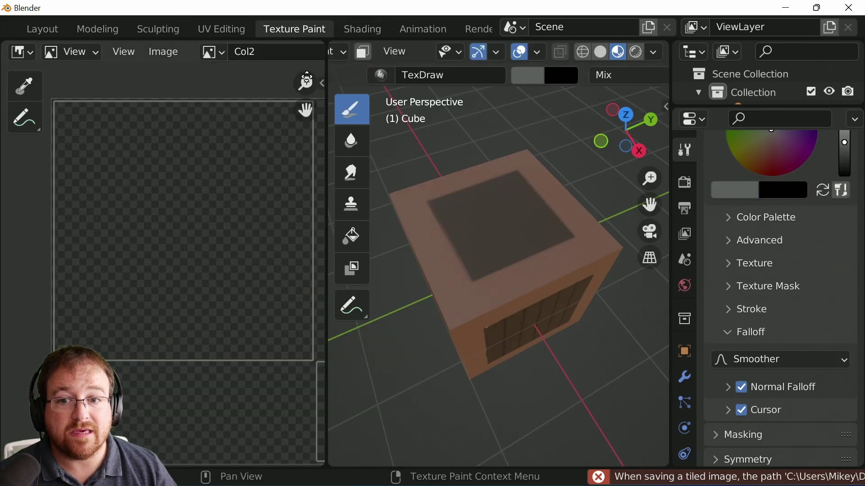
left_click(207, 53)
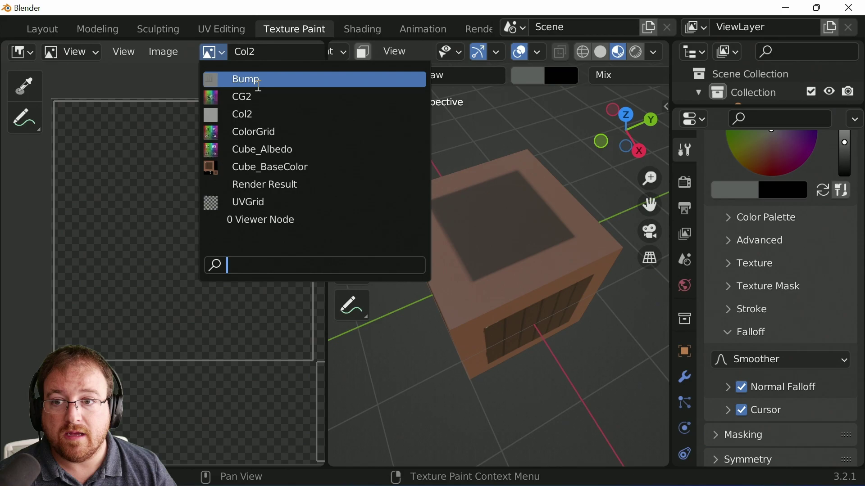
left_click(255, 80)
left_click(160, 52)
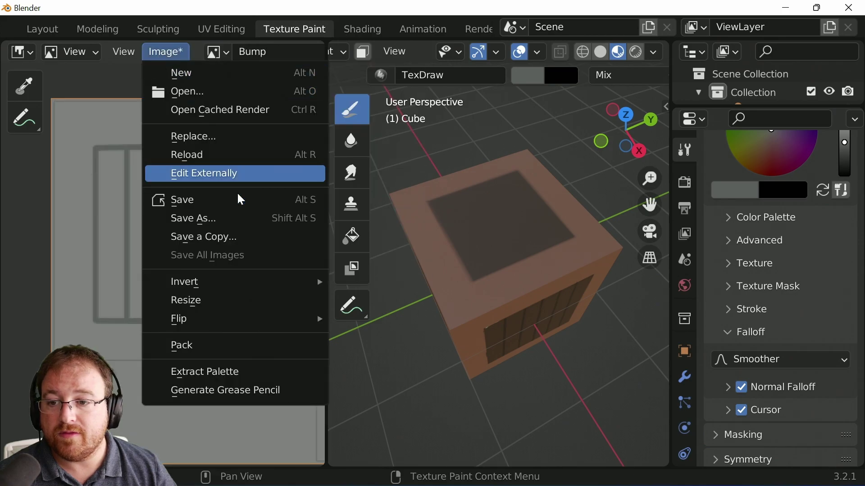
left_click(242, 224)
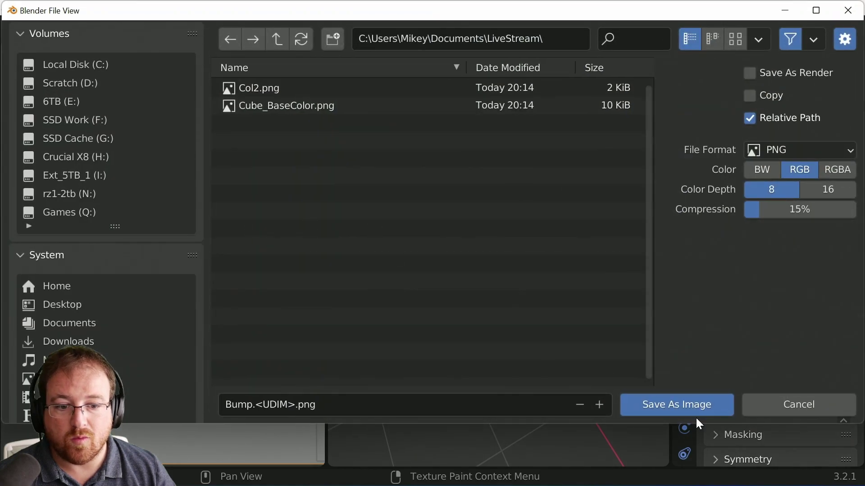
left_click(698, 409)
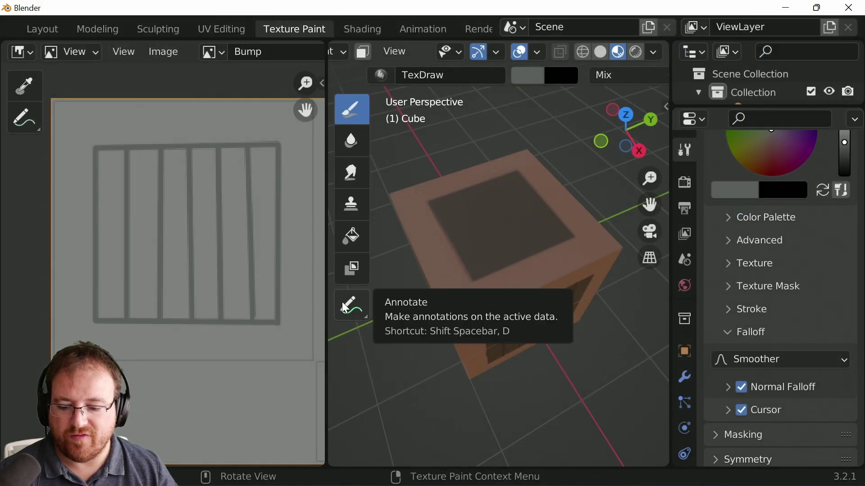
scroll(605, 322, "up", 2)
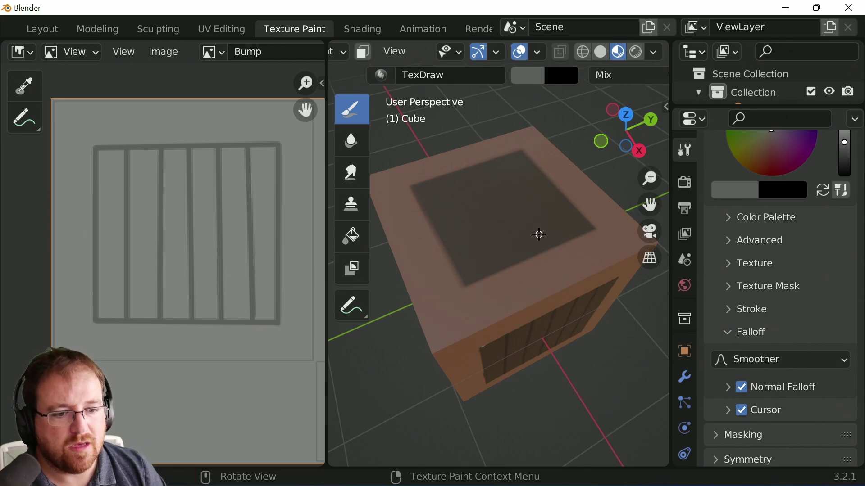
Preview the textured crate in Shading, then return to Texture Paint with Col2 in the image editor.
left_click(211, 52)
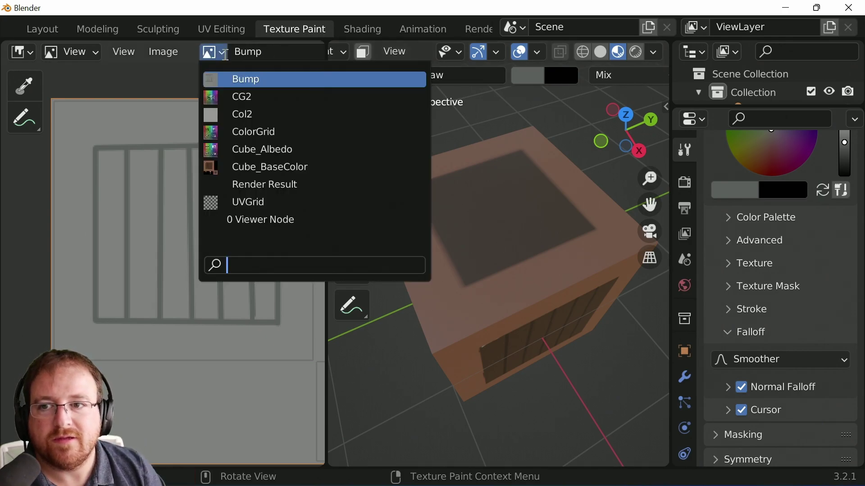
left_click(382, 35)
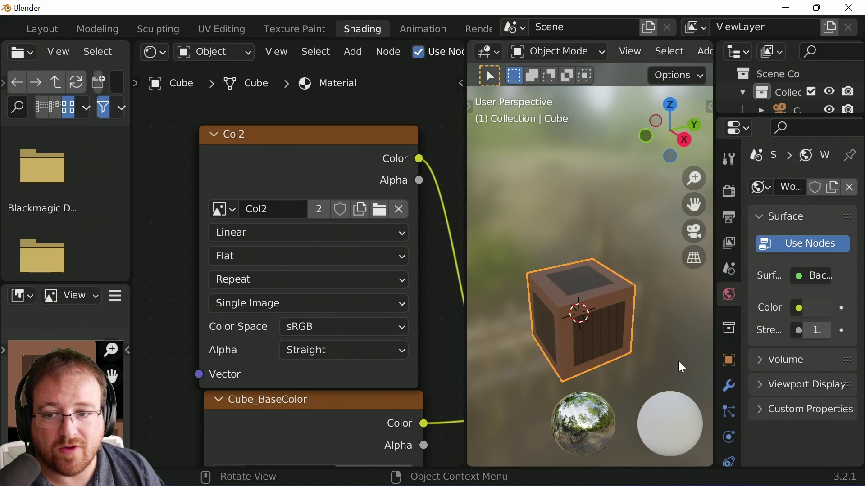
left_click(293, 33)
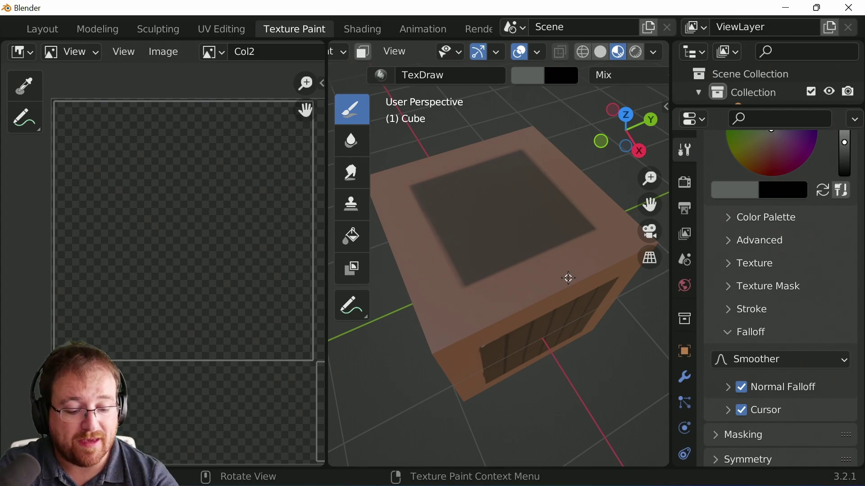
middle_click_drag(599, 253, 543, 371)
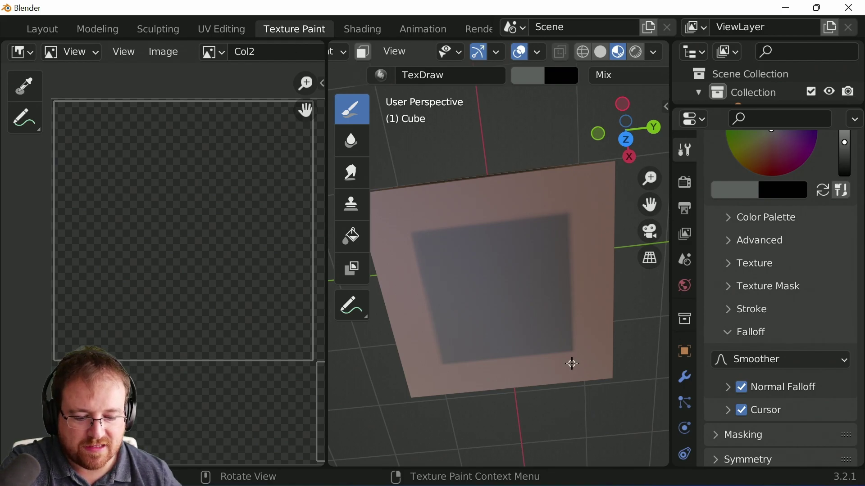
middle_click_drag(575, 363, 586, 311)
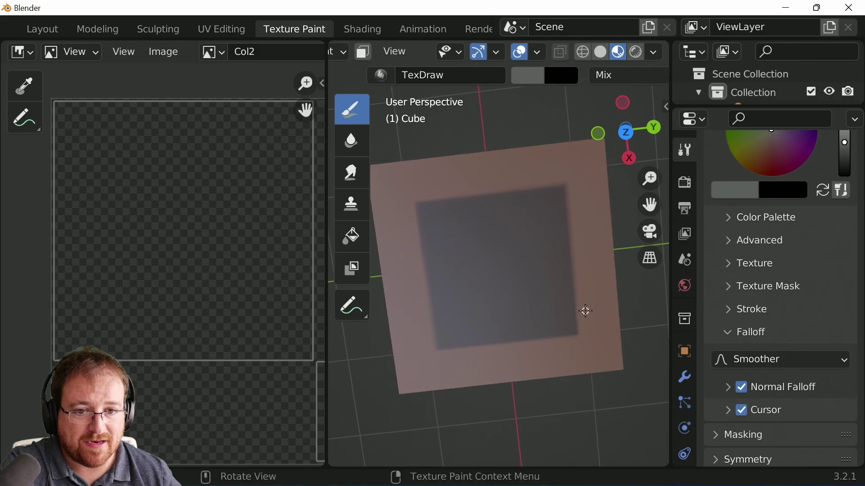